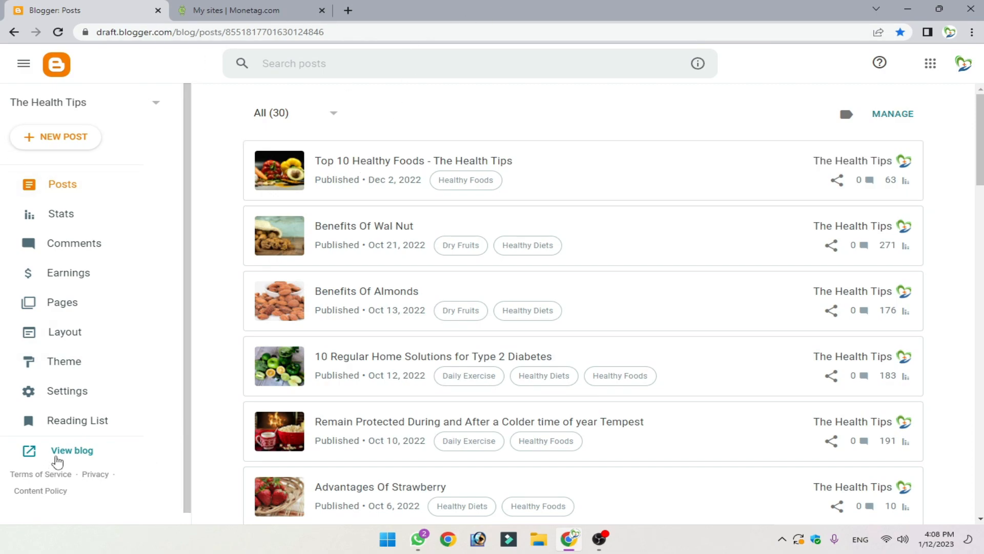
View the live The Health Tips blog, dismiss the ad covering the page and look at the ads shown.
{"action": "left_click", "coordinate": [54, 457]}
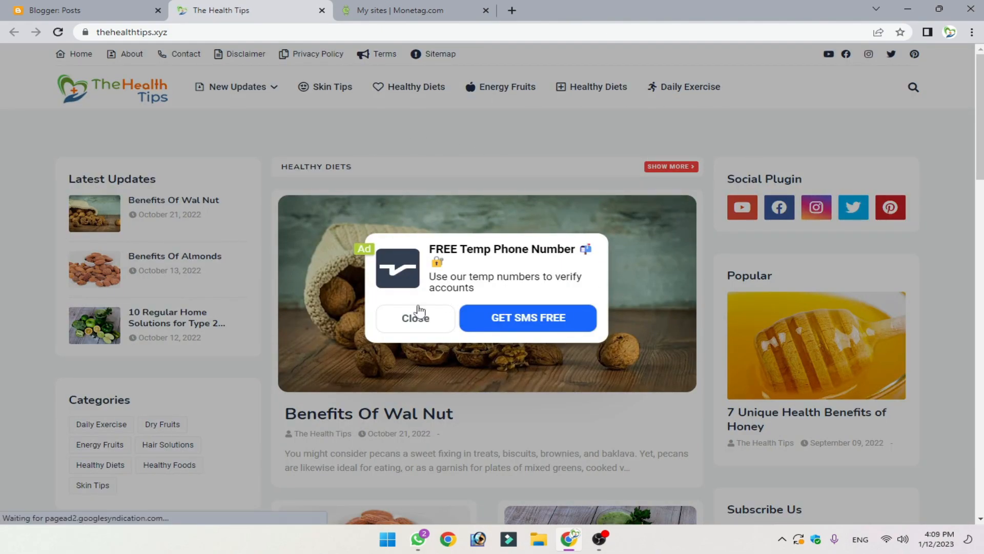
{"action": "left_click", "coordinate": [414, 322]}
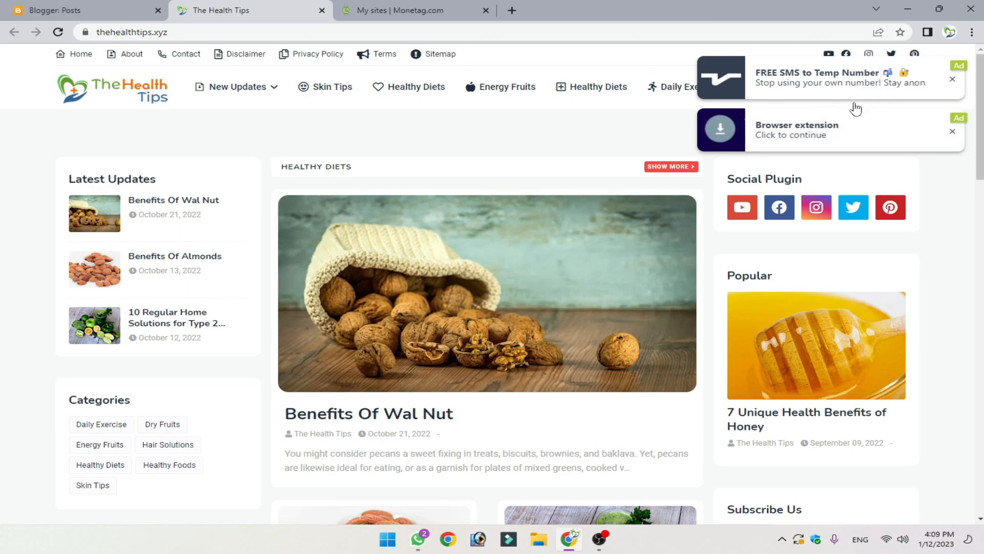
{"action": "scroll", "coordinate": [555, 278], "scroll_direction": "down", "scroll_amount": 1}
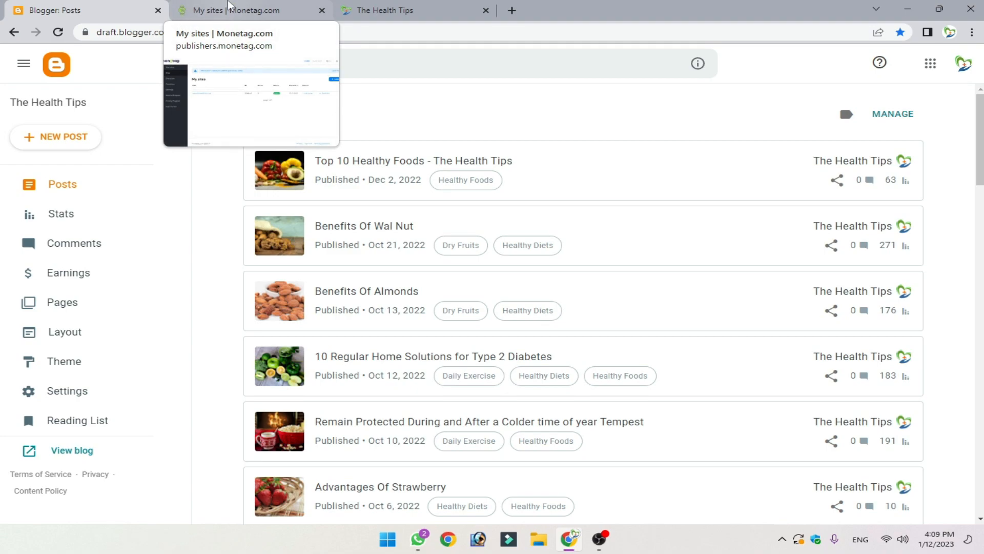
{"action": "left_click", "coordinate": [229, 7]}
{"action": "mouse_move", "coordinate": [222, 2]}
{"action": "left_mouse_down"}
{"action": "mouse_move", "coordinate": [364, 6]}
{"action": "mouse_move", "coordinate": [154, 6]}
{"action": "mouse_move", "coordinate": [223, 6]}
{"action": "left_mouse_up"}
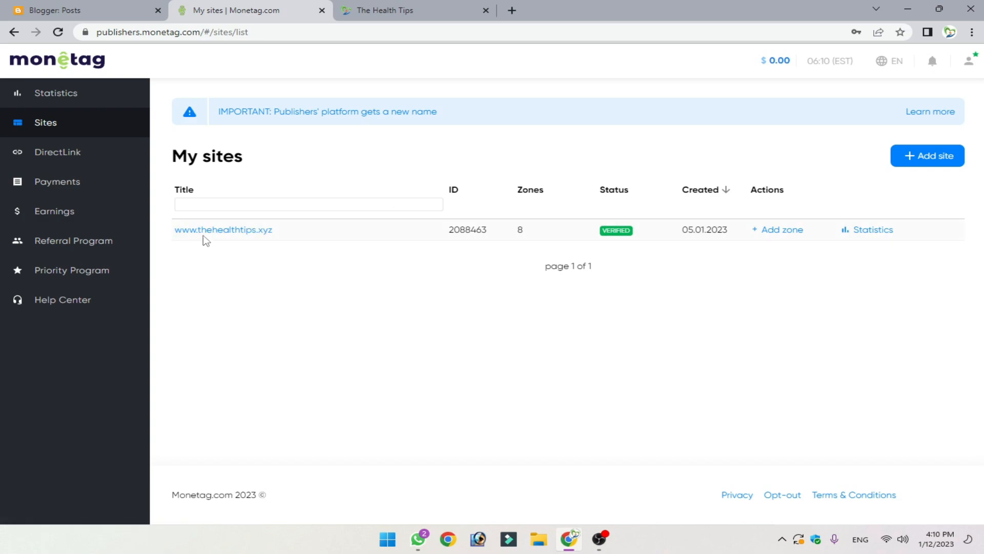
{"action": "left_click", "coordinate": [230, 230]}
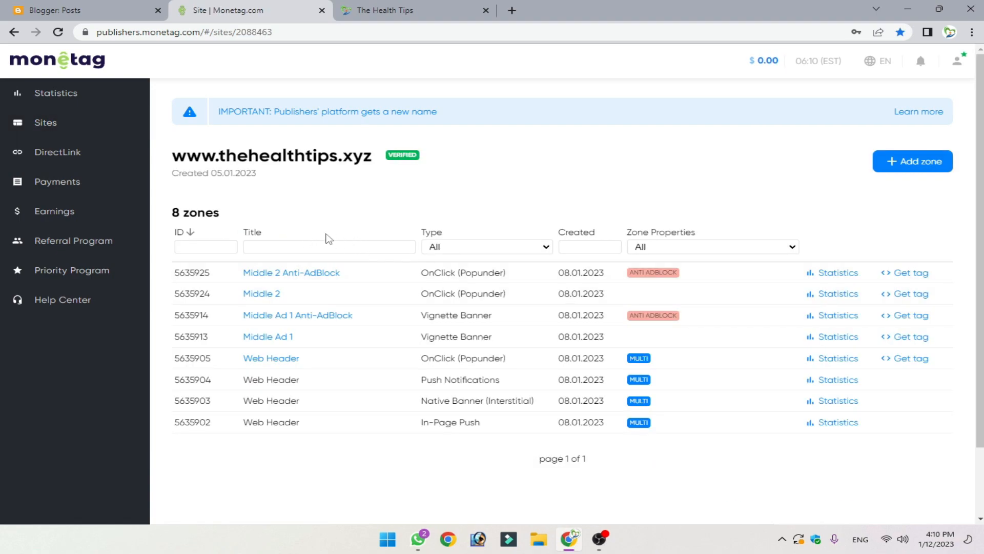
{"action": "scroll", "coordinate": [841, 177], "scroll_direction": "down", "scroll_amount": 2}
{"action": "scroll", "coordinate": [871, 188], "scroll_direction": "up", "scroll_amount": 2}
Start adding a zone for the site and examine the offered ad formats, from Multitag (all-in-one) to Direct link.
{"action": "left_click", "coordinate": [913, 168]}
{"action": "scroll", "coordinate": [598, 310], "scroll_direction": "down", "scroll_amount": 4}
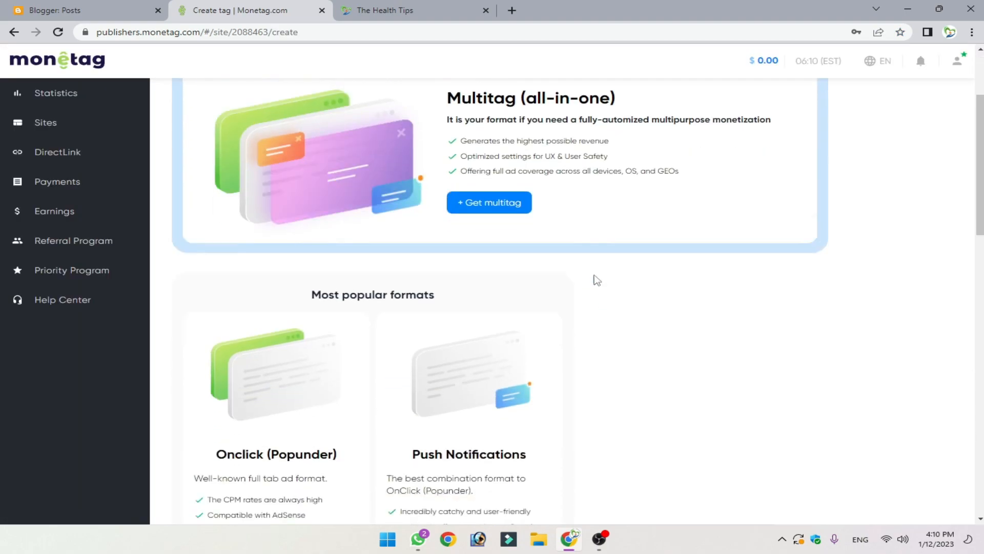
{"action": "scroll", "coordinate": [562, 376], "scroll_direction": "up", "scroll_amount": 3}
{"action": "scroll", "coordinate": [555, 250], "scroll_direction": "down", "scroll_amount": 5}
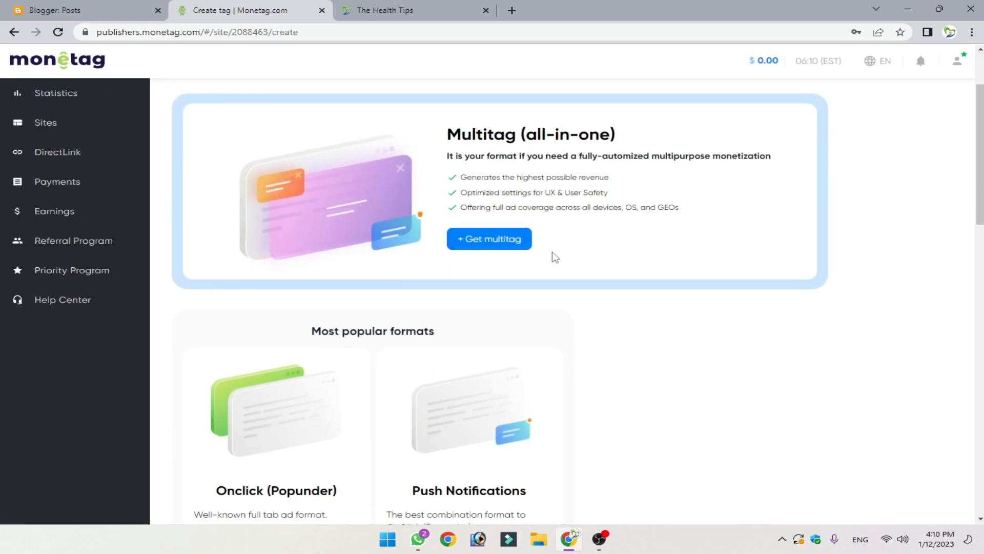
{"action": "scroll", "coordinate": [341, 299], "scroll_direction": "down", "scroll_amount": 6}
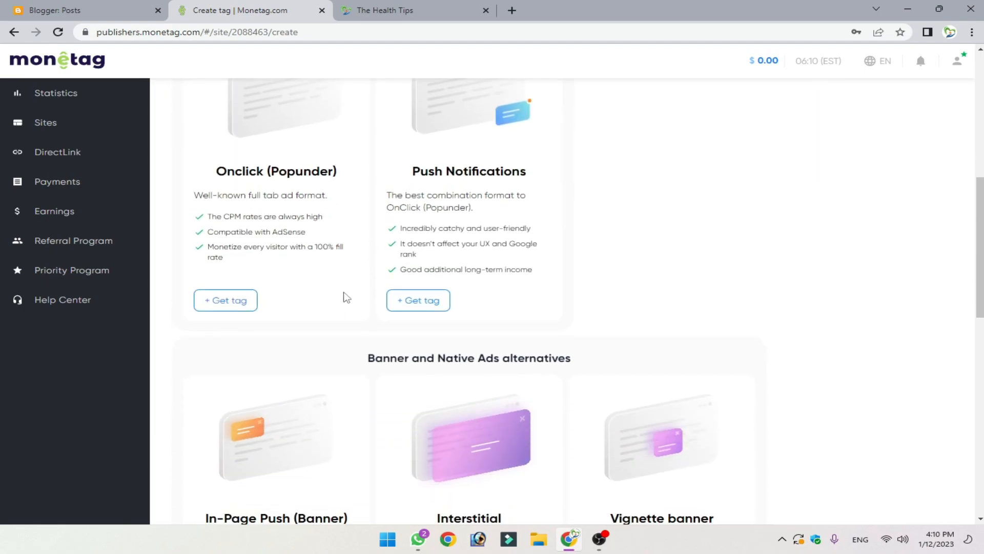
{"action": "scroll", "coordinate": [669, 343], "scroll_direction": "down", "scroll_amount": 2}
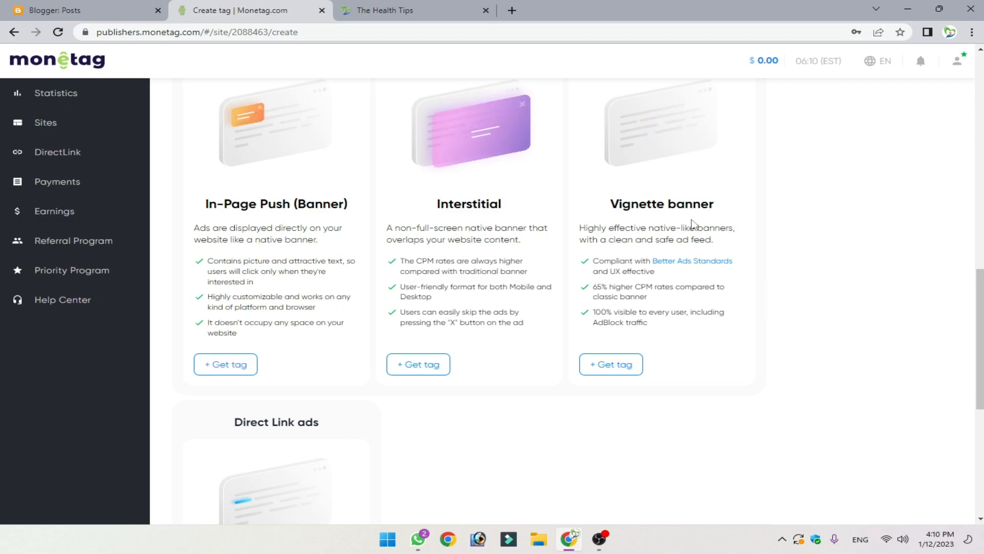
{"action": "scroll", "coordinate": [687, 257], "scroll_direction": "down", "scroll_amount": 3}
{"action": "scroll", "coordinate": [471, 316], "scroll_direction": "down", "scroll_amount": 2}
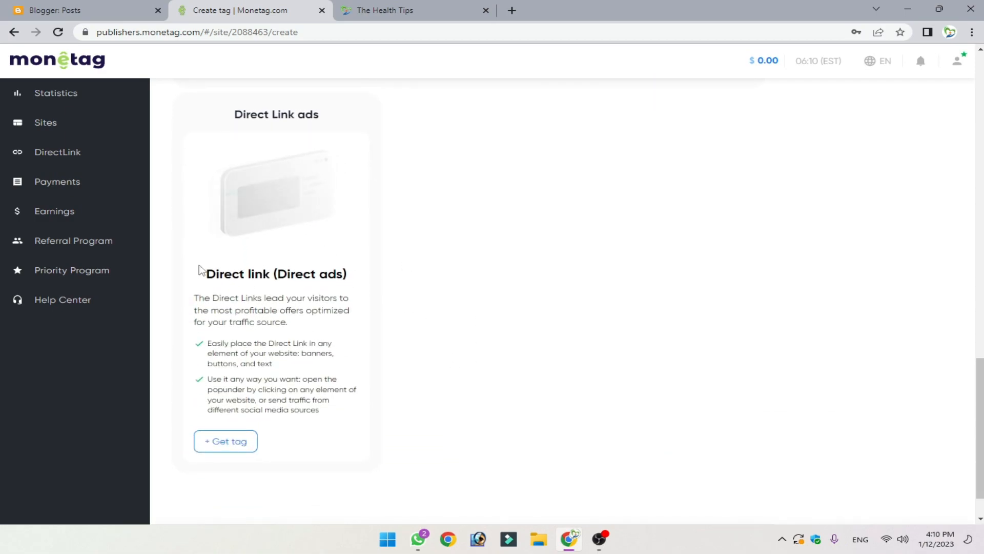
{"action": "scroll", "coordinate": [474, 316], "scroll_direction": "up", "scroll_amount": 14}
{"action": "scroll", "coordinate": [428, 256], "scroll_direction": "up", "scroll_amount": 4}
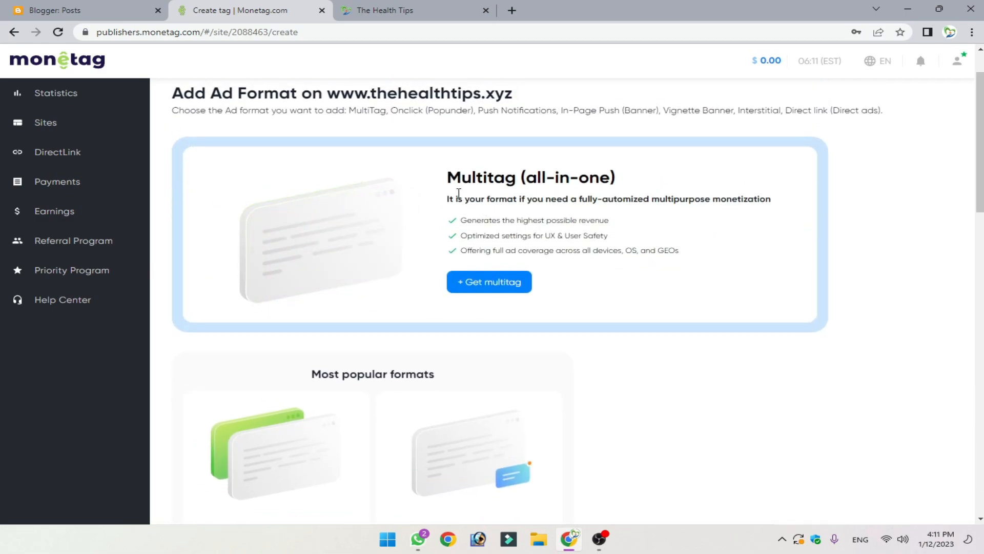
{"action": "left_click_drag", "start_coordinate": [446, 177], "coordinate": [528, 178]}
{"action": "left_click", "coordinate": [528, 178]}
{"action": "scroll", "coordinate": [604, 410], "scroll_direction": "down", "scroll_amount": 10}
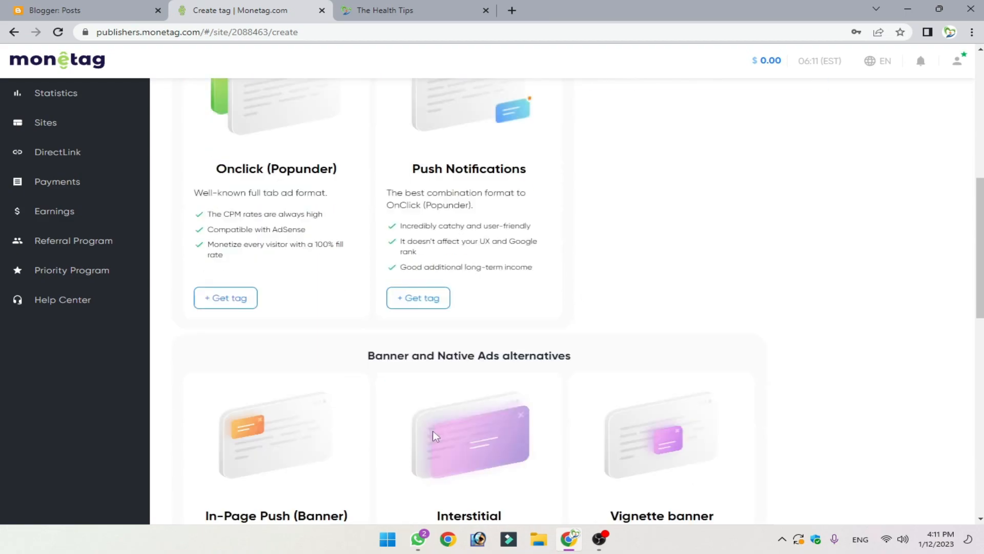
{"action": "scroll", "coordinate": [595, 373], "scroll_direction": "up", "scroll_amount": 10}
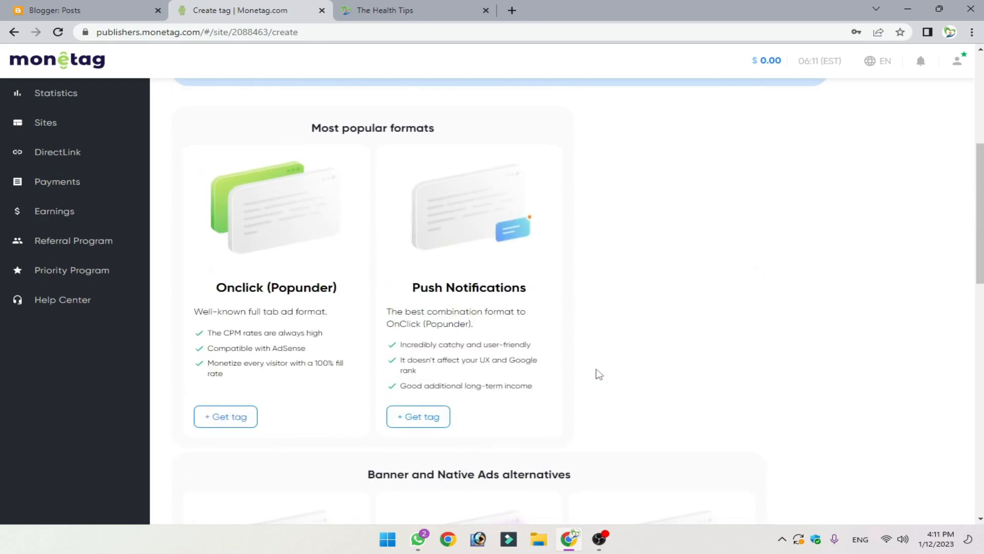
{"action": "left_click_drag", "start_coordinate": [460, 282], "coordinate": [612, 284]}
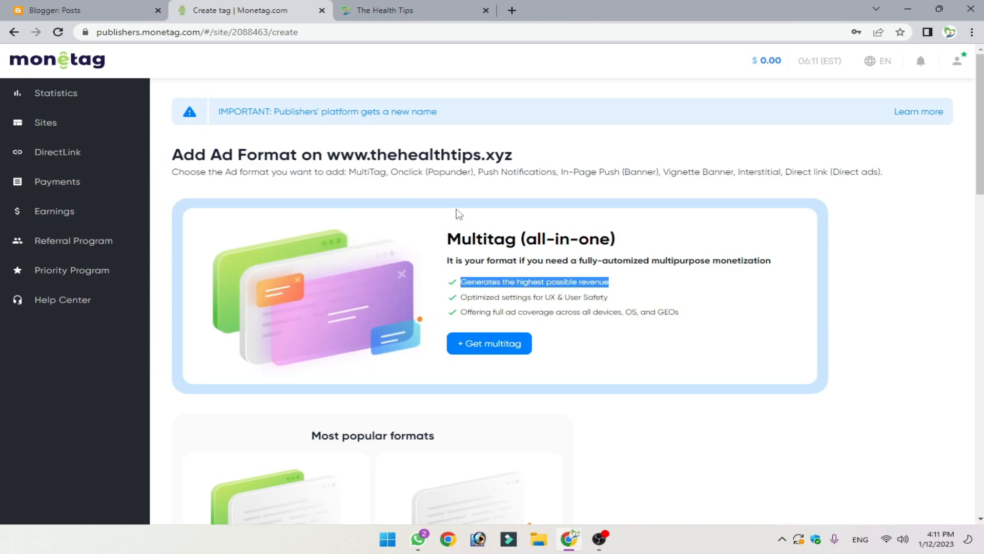
{"action": "left_click", "coordinate": [571, 292]}
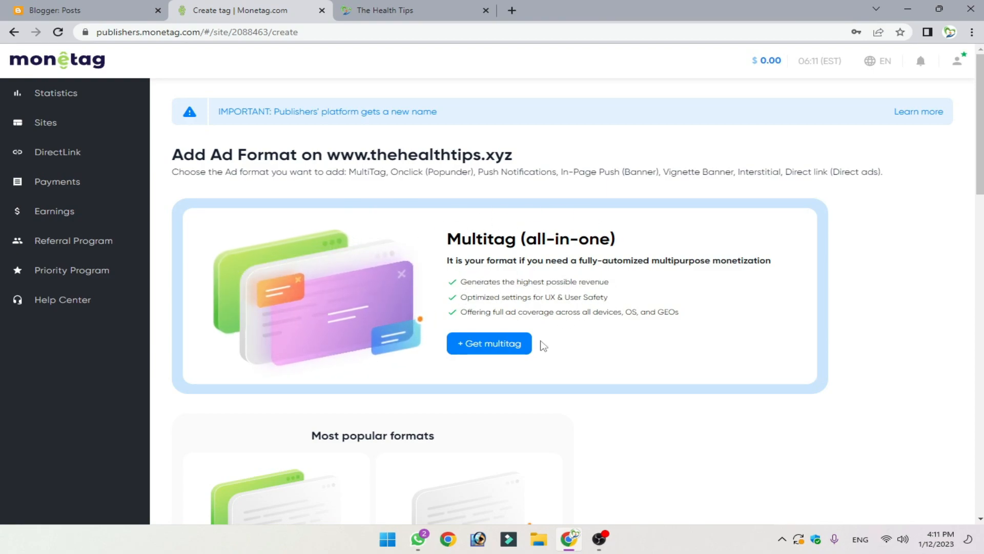
{"action": "left_click", "coordinate": [495, 352]}
{"action": "left_click", "coordinate": [393, 272]}
{"action": "left_click_drag", "start_coordinate": [393, 272], "coordinate": [303, 274]}
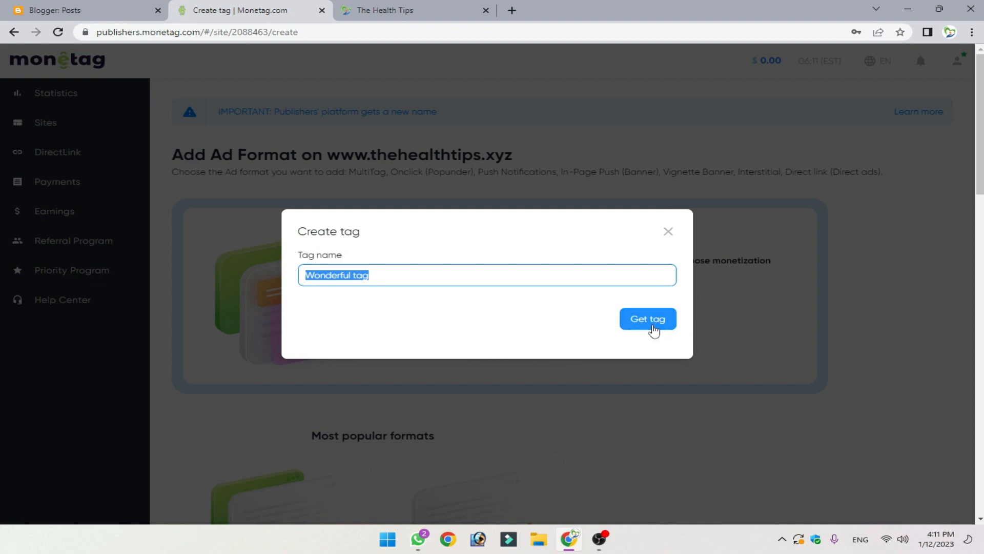
{"action": "left_click", "coordinate": [668, 232]}
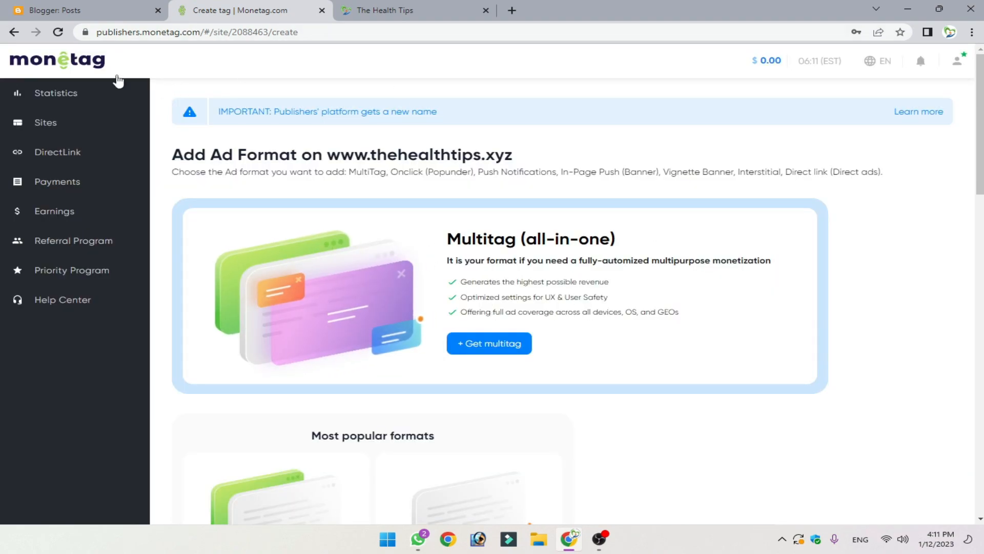
{"action": "left_click", "coordinate": [88, 124]}
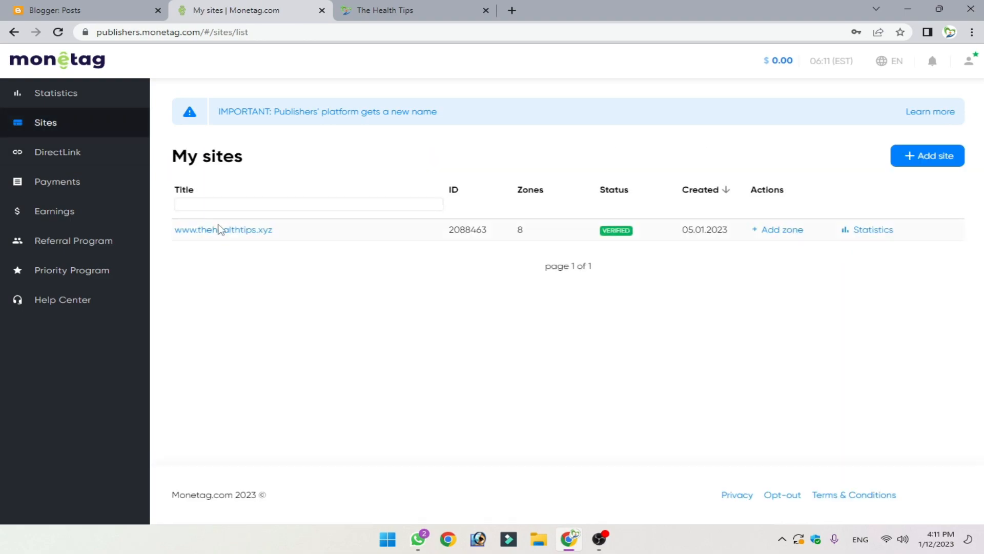
{"action": "left_click", "coordinate": [246, 230]}
{"action": "scroll", "coordinate": [390, 345], "scroll_direction": "down", "scroll_amount": 1}
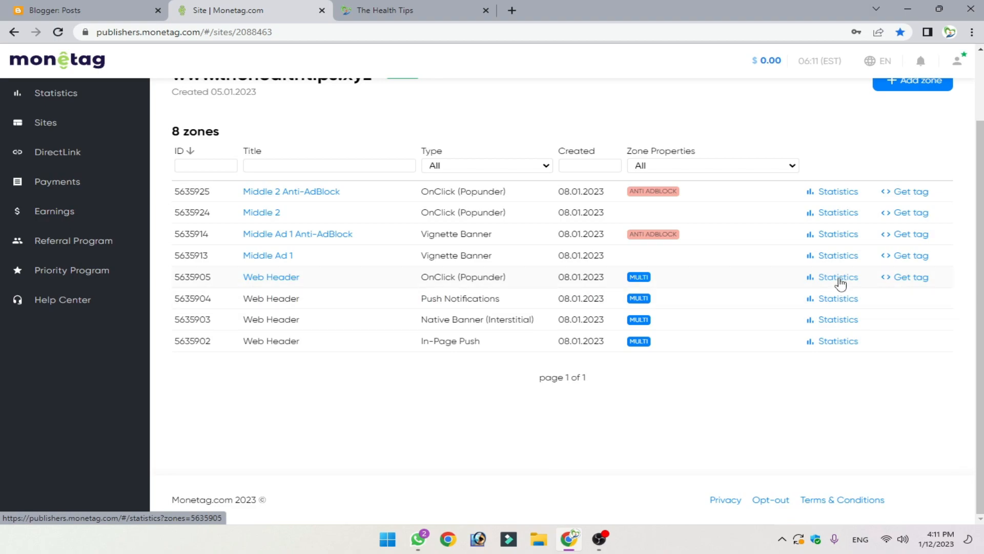
{"action": "left_click_drag", "start_coordinate": [463, 280], "coordinate": [397, 284]}
{"action": "left_click_drag", "start_coordinate": [500, 296], "coordinate": [408, 302]}
{"action": "left_click", "coordinate": [566, 318]}
{"action": "left_click_drag", "start_coordinate": [566, 317], "coordinate": [422, 320]}
{"action": "left_click_drag", "start_coordinate": [492, 343], "coordinate": [402, 348]}
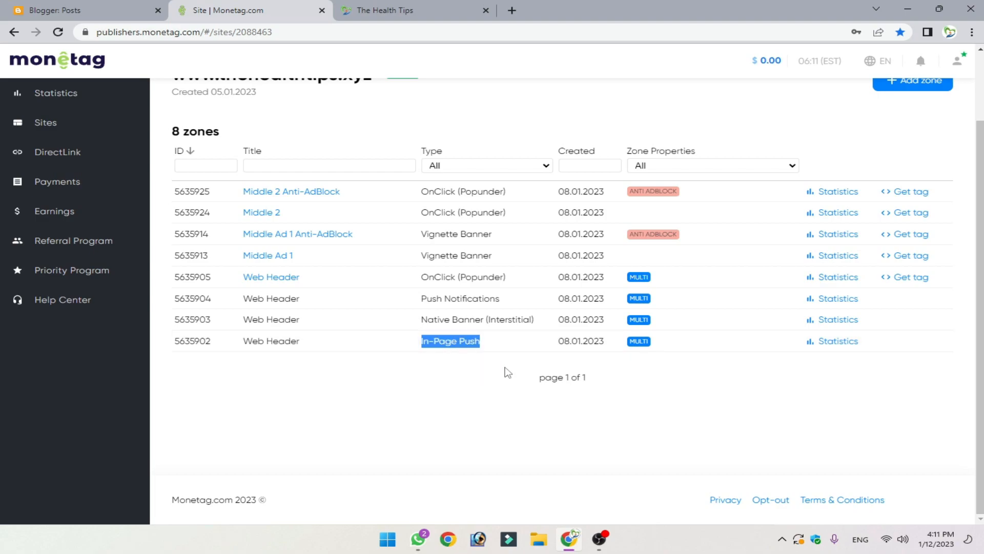
Get the tag of the Web Header OnClick (Popunder) zone and copy its ad code.
{"action": "left_click", "coordinate": [911, 278]}
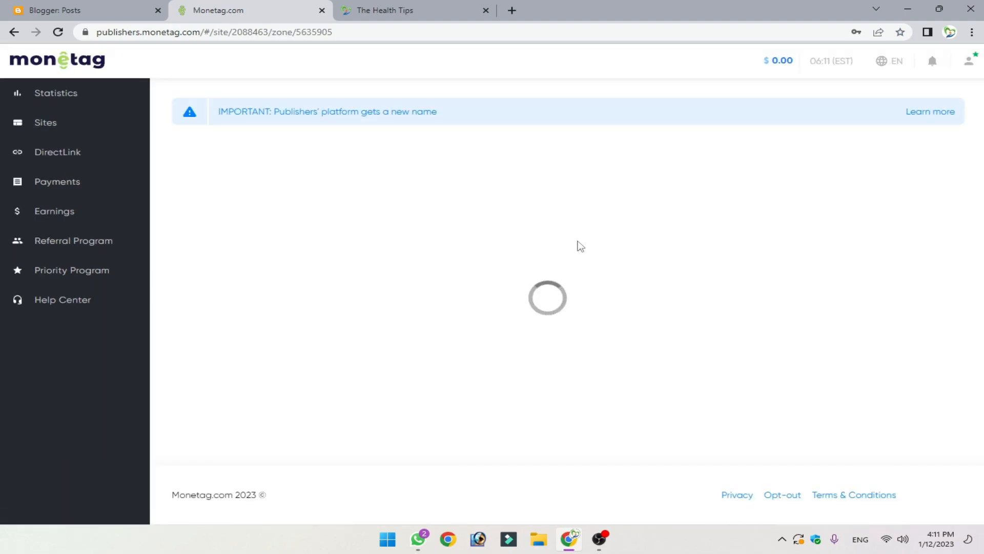
{"action": "triple_click", "coordinate": [183, 224]}
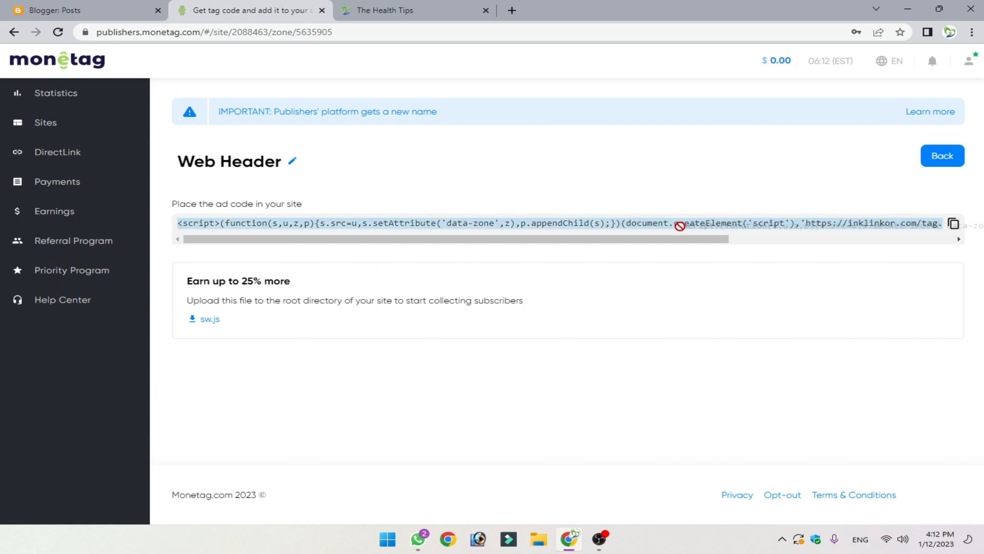
{"action": "left_click", "coordinate": [953, 223]}
Switch to Blogger and open the gadget layout of The Health Tips blog.
{"action": "left_click", "coordinate": [51, 9]}
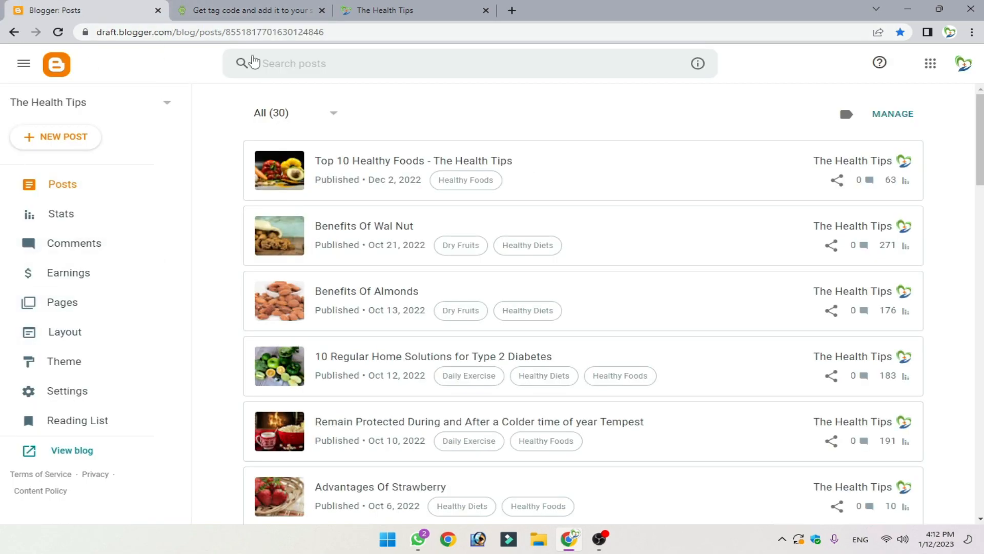
{"action": "left_click", "coordinate": [173, 7]}
{"action": "left_click", "coordinate": [103, 8]}
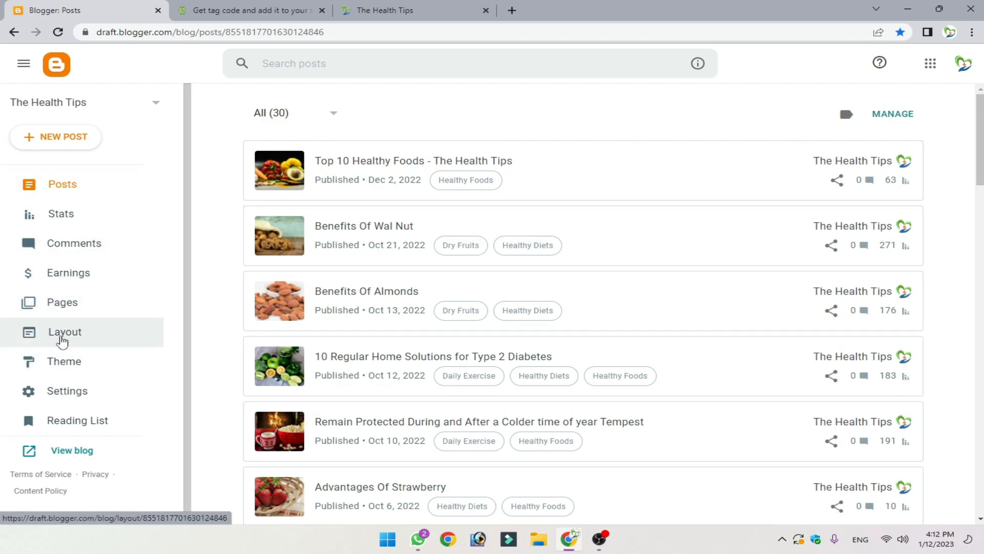
{"action": "left_click", "coordinate": [63, 342]}
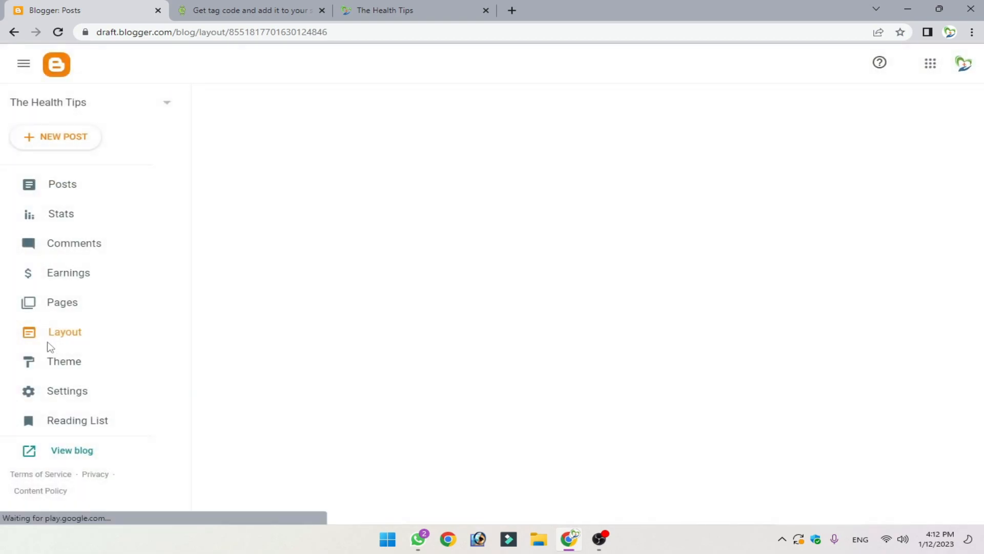
{"action": "scroll", "coordinate": [564, 297], "scroll_direction": "down", "scroll_amount": 5}
{"action": "scroll", "coordinate": [731, 334], "scroll_direction": "up", "scroll_amount": 2}
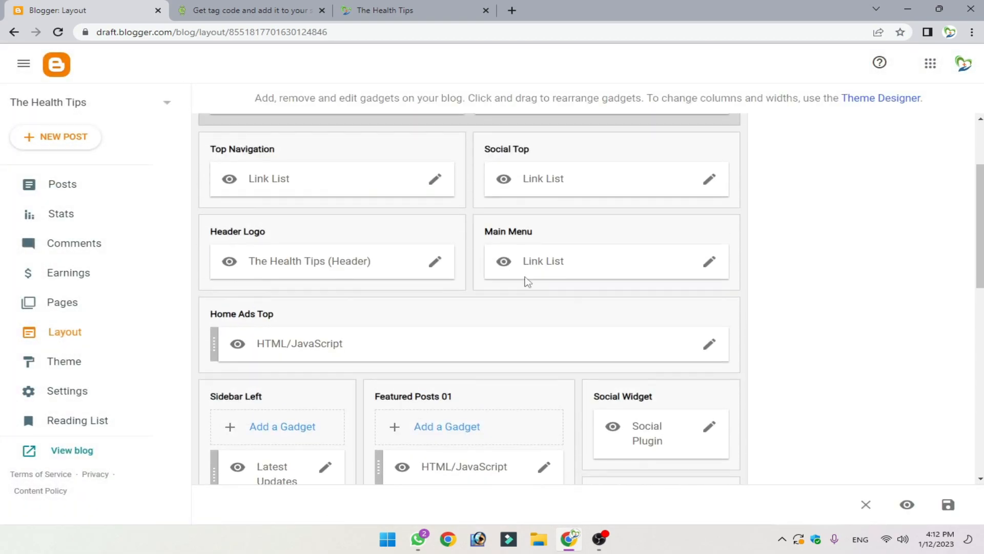
{"action": "scroll", "coordinate": [525, 275], "scroll_direction": "up", "scroll_amount": 2}
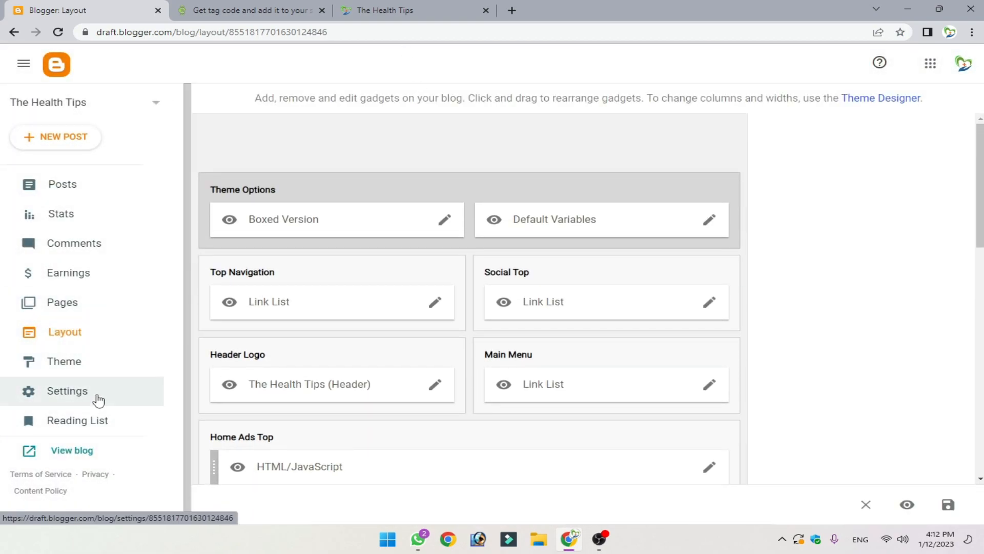
{"action": "left_click", "coordinate": [108, 374]}
{"action": "left_click", "coordinate": [493, 178]}
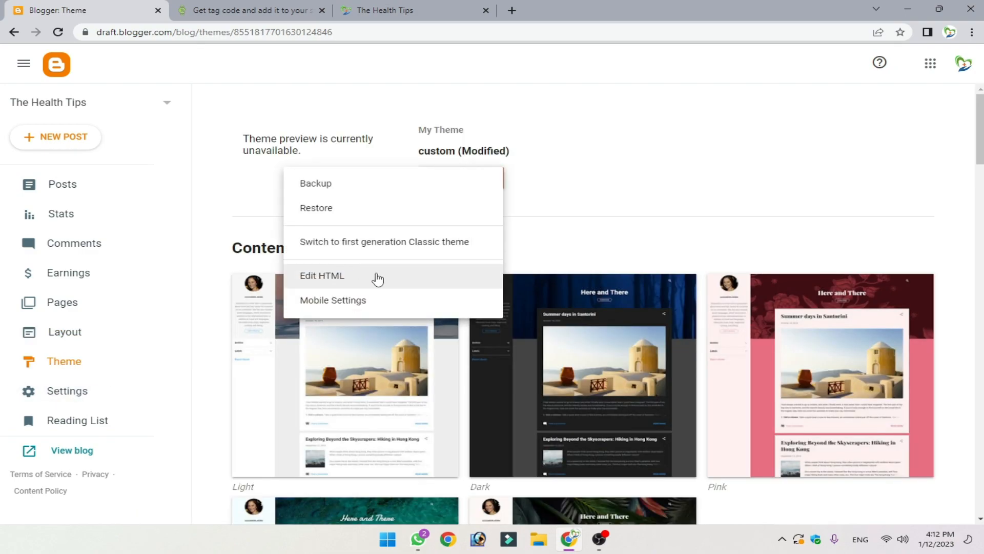
{"action": "left_click", "coordinate": [379, 279]}
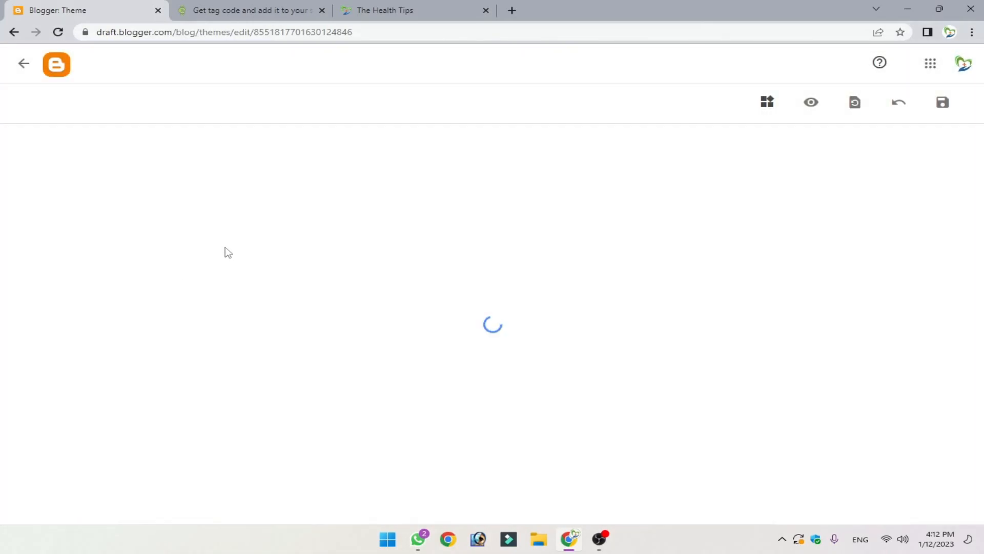
{"action": "left_click", "coordinate": [31, 74]}
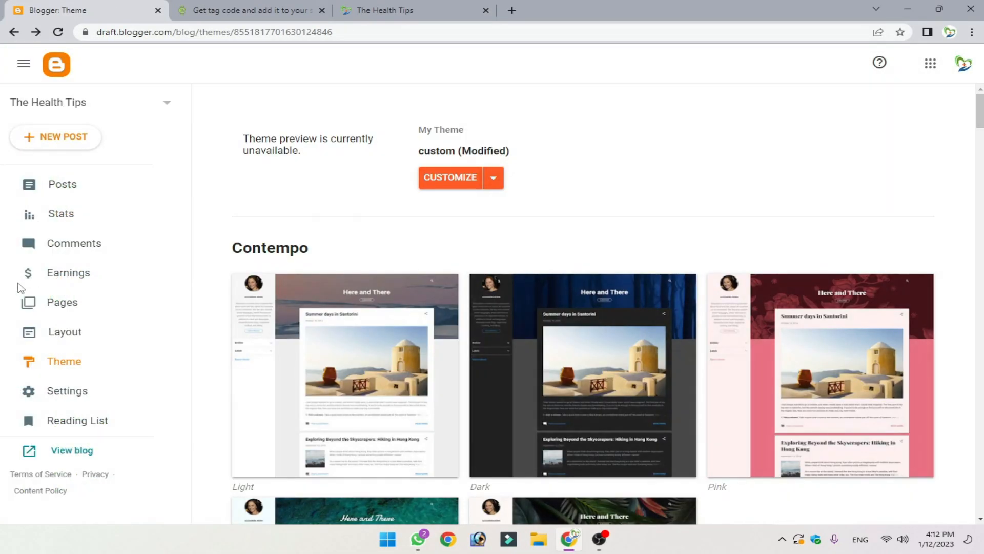
{"action": "left_click", "coordinate": [47, 331]}
{"action": "scroll", "coordinate": [292, 264], "scroll_direction": "down", "scroll_amount": 1}
{"action": "scroll", "coordinate": [273, 269], "scroll_direction": "down", "scroll_amount": 1}
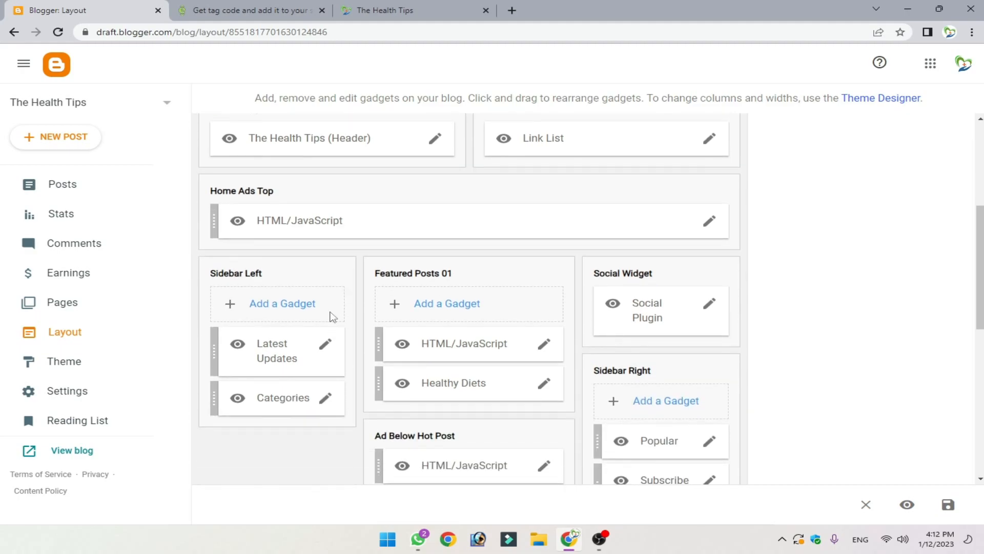
{"action": "scroll", "coordinate": [471, 339], "scroll_direction": "up", "scroll_amount": 2}
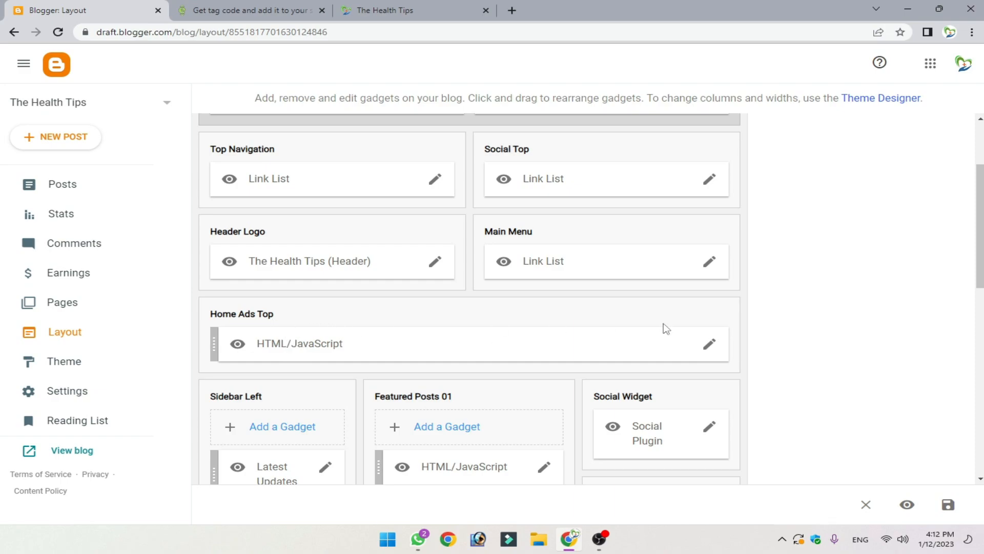
Try to replace the content of the Home Ads Top HTML/JavaScript gadget with the copied Web Header ad code.
{"action": "left_click", "coordinate": [709, 344]}
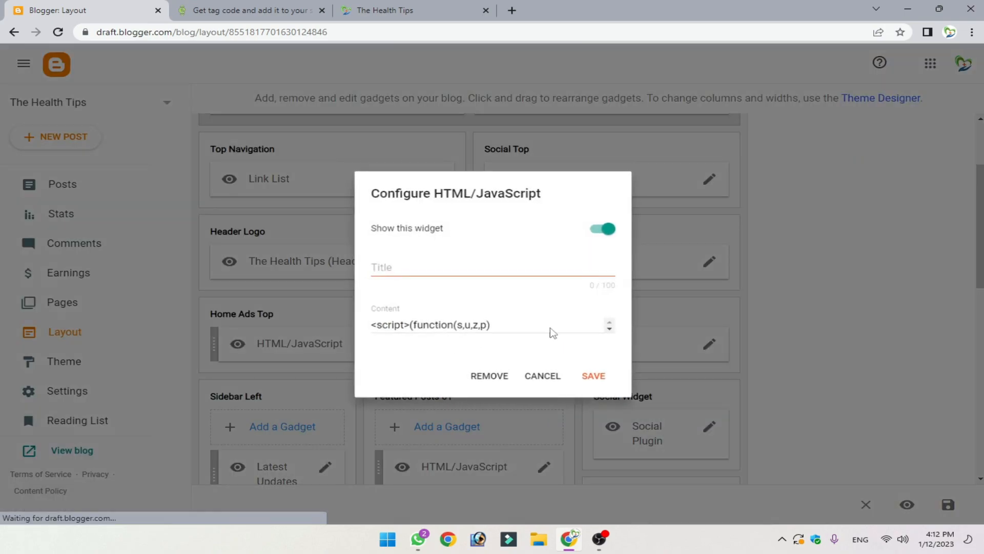
{"action": "left_click_drag", "start_coordinate": [536, 365], "coordinate": [344, 279]}
{"action": "key", "text": "ctrl+v"}
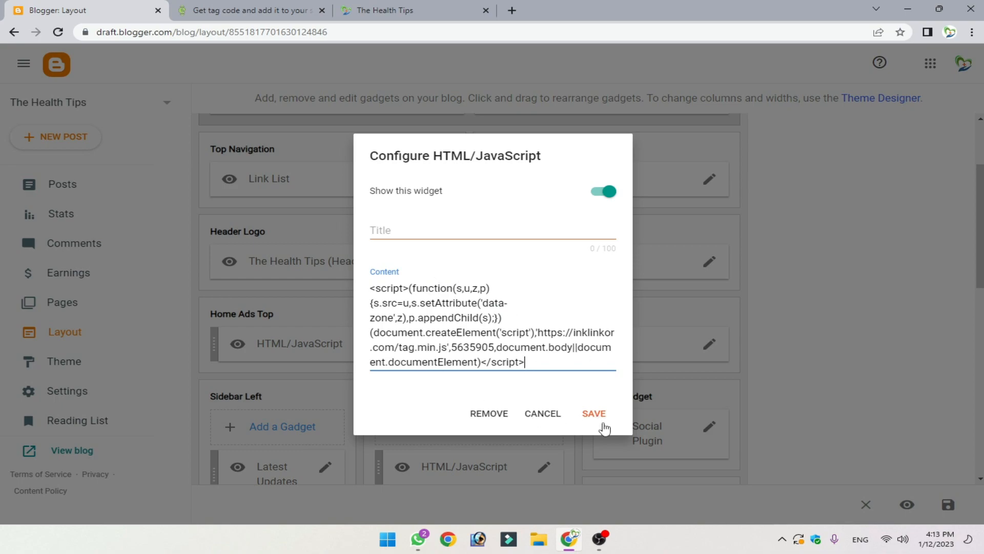
{"action": "left_click", "coordinate": [538, 414]}
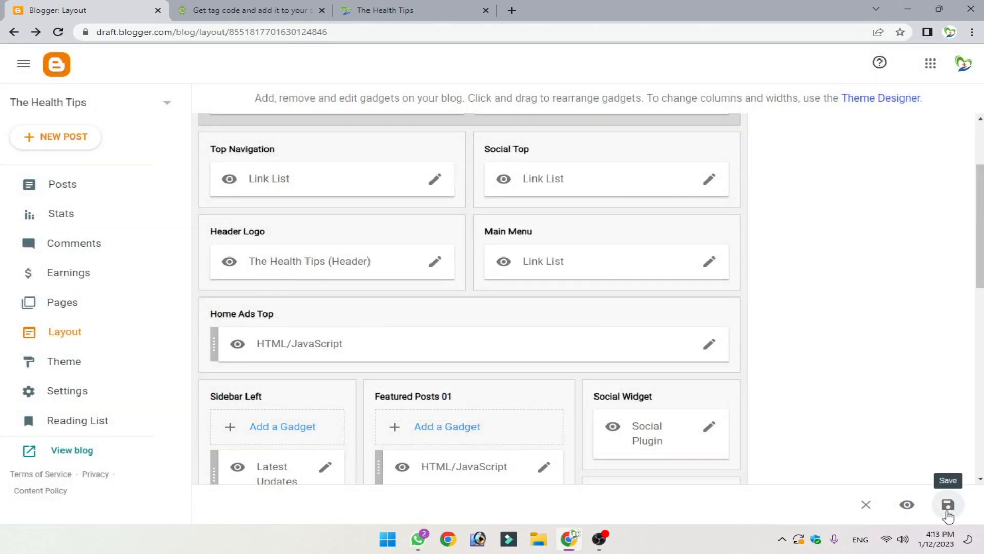
Open the live The Health Tips blog from Blogger in a new tab and close the older blog tab.
{"action": "scroll", "coordinate": [774, 312], "scroll_direction": "down", "scroll_amount": 1}
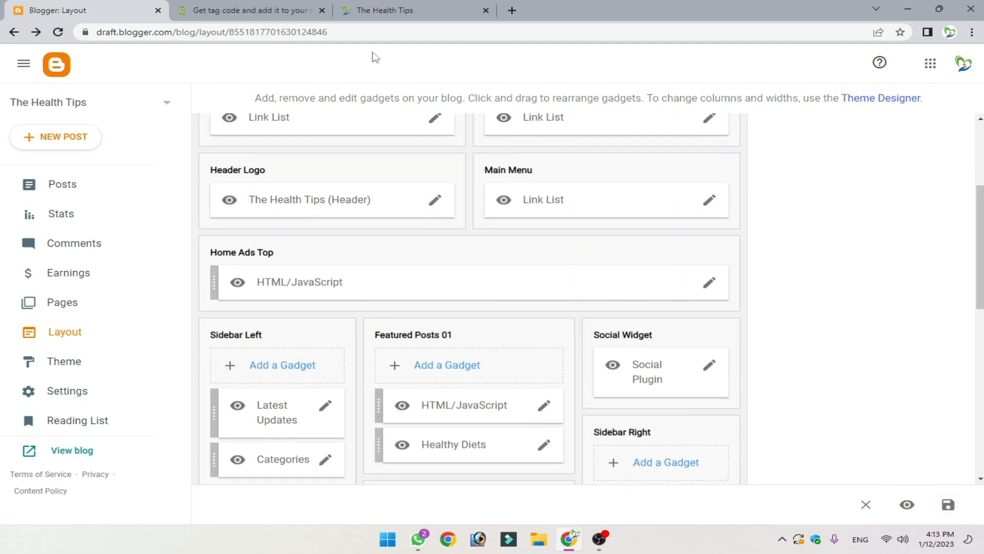
{"action": "left_click", "coordinate": [87, 456]}
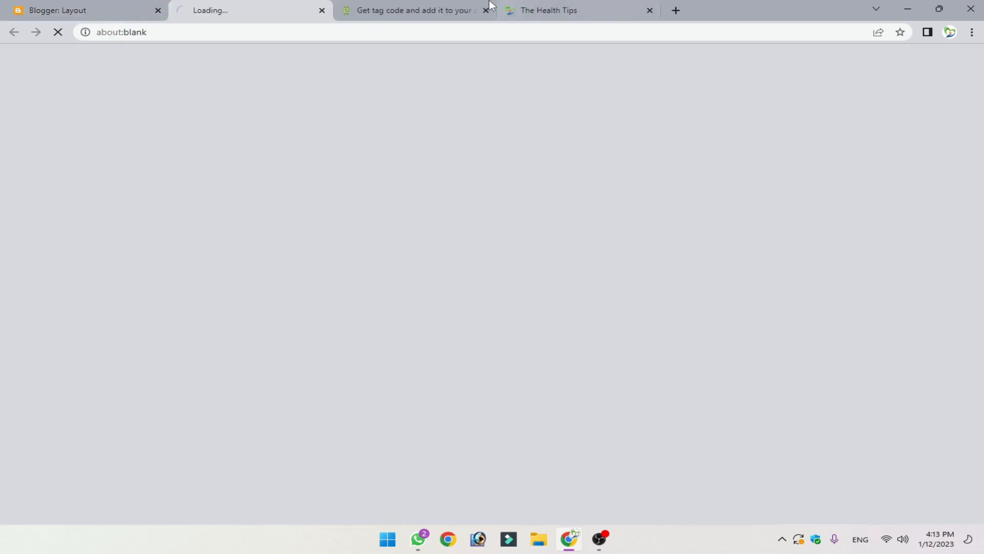
{"action": "left_click", "coordinate": [651, 11]}
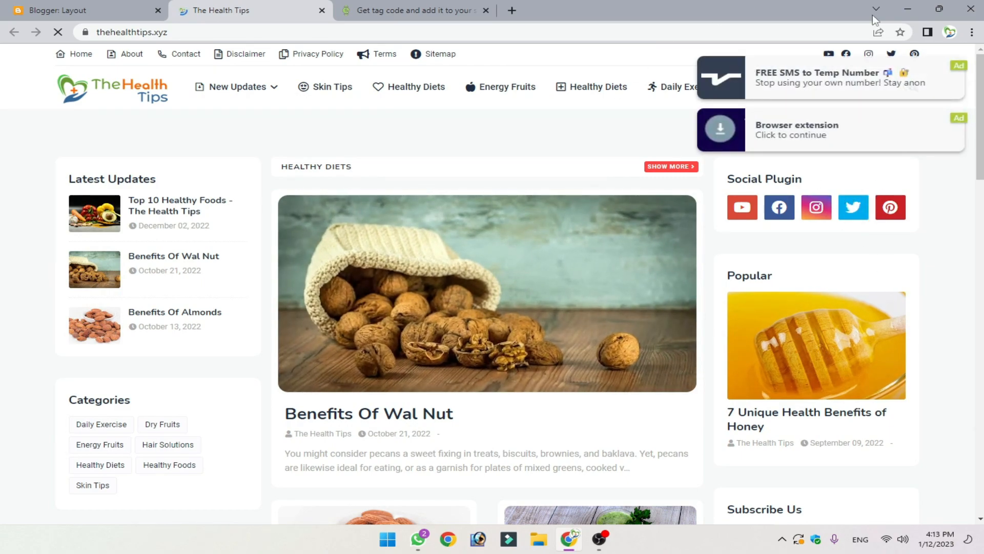
{"action": "left_click", "coordinate": [412, 10]}
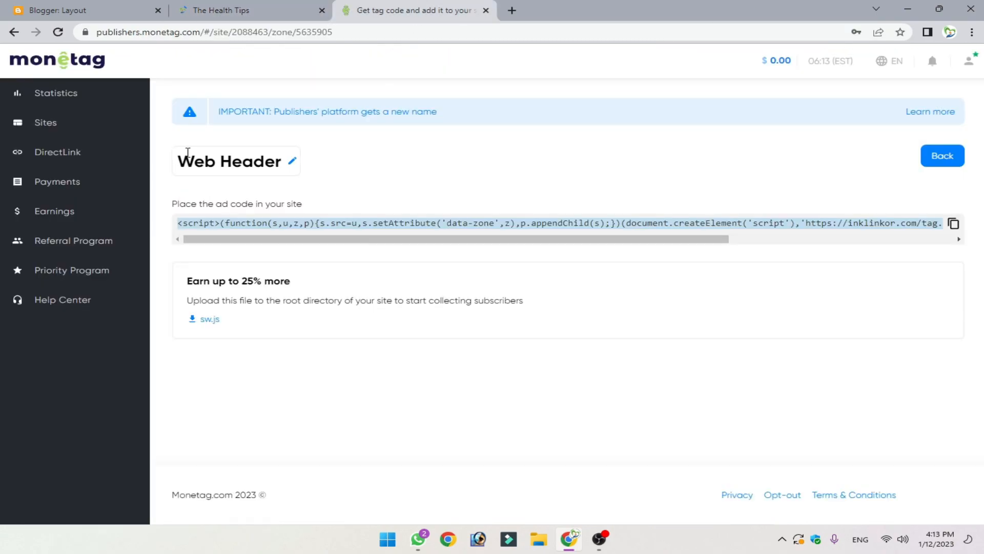
{"action": "left_click", "coordinate": [56, 122]}
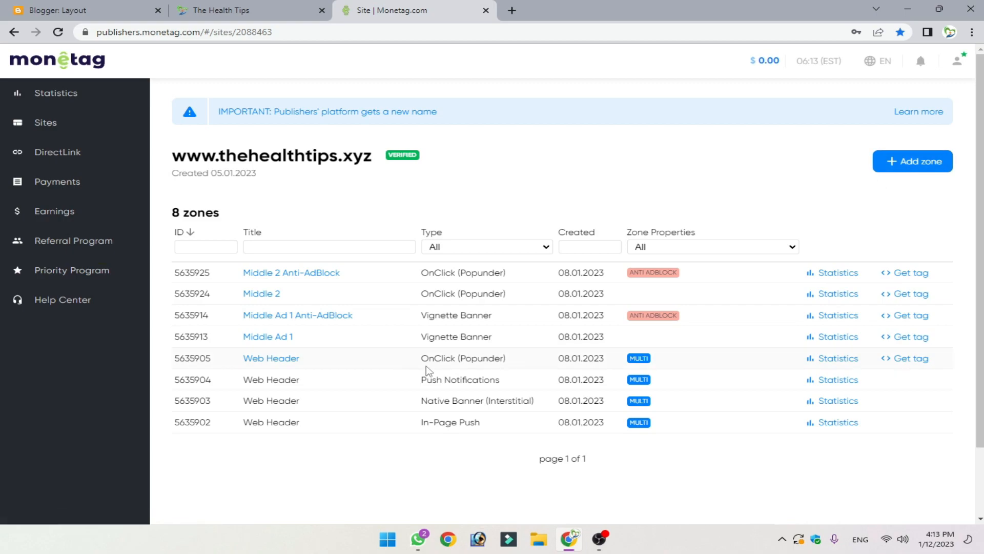
{"action": "left_click", "coordinate": [875, 168]}
{"action": "scroll", "coordinate": [588, 288], "scroll_direction": "down", "scroll_amount": 5}
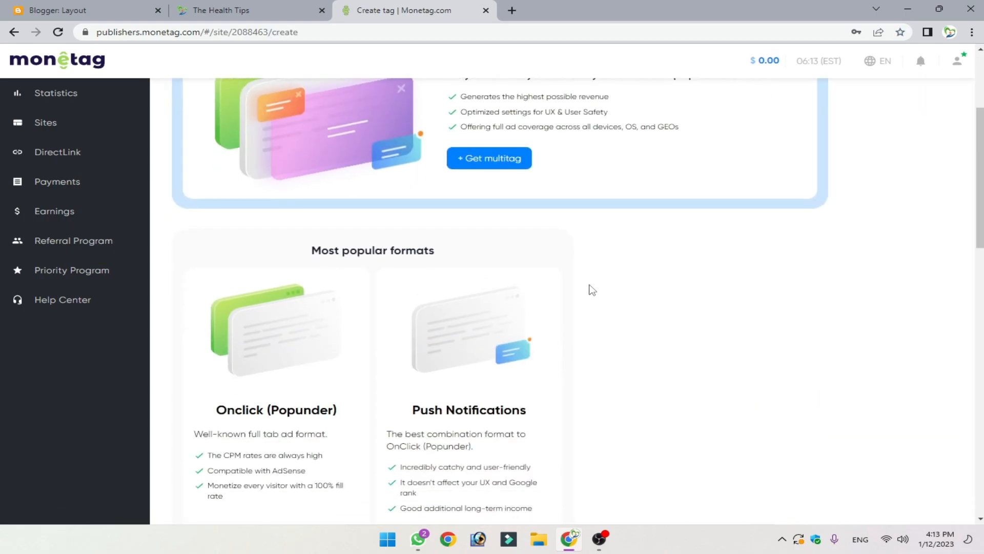
{"action": "left_click_drag", "start_coordinate": [418, 226], "coordinate": [538, 237]}
{"action": "left_click", "coordinate": [538, 249]}
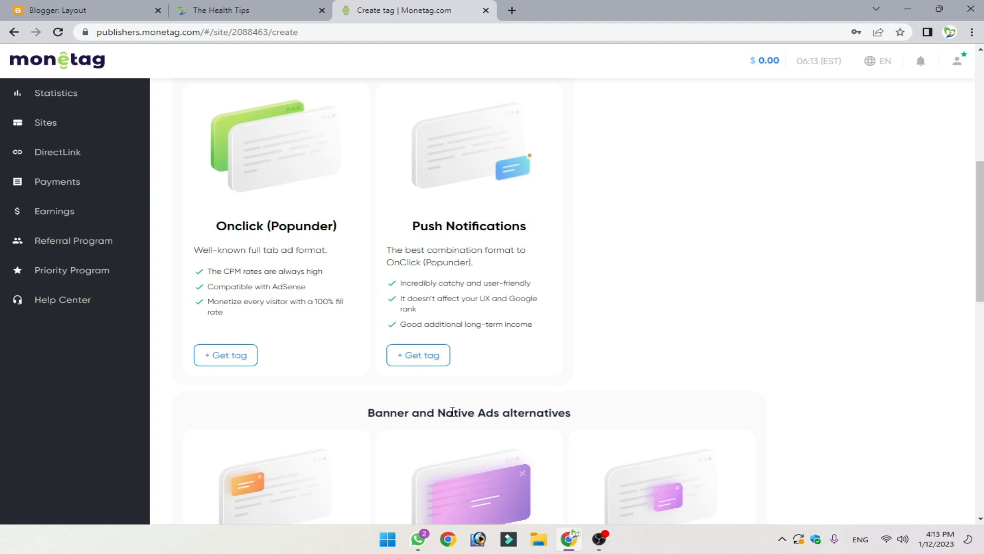
Try to add an HTML/JavaScript gadget containing the copied Web Header ad code to the Sidebar Right section of the Blogger layout.
{"action": "key", "text": "ctrl+1"}
{"action": "scroll", "coordinate": [641, 307], "scroll_direction": "down", "scroll_amount": 5}
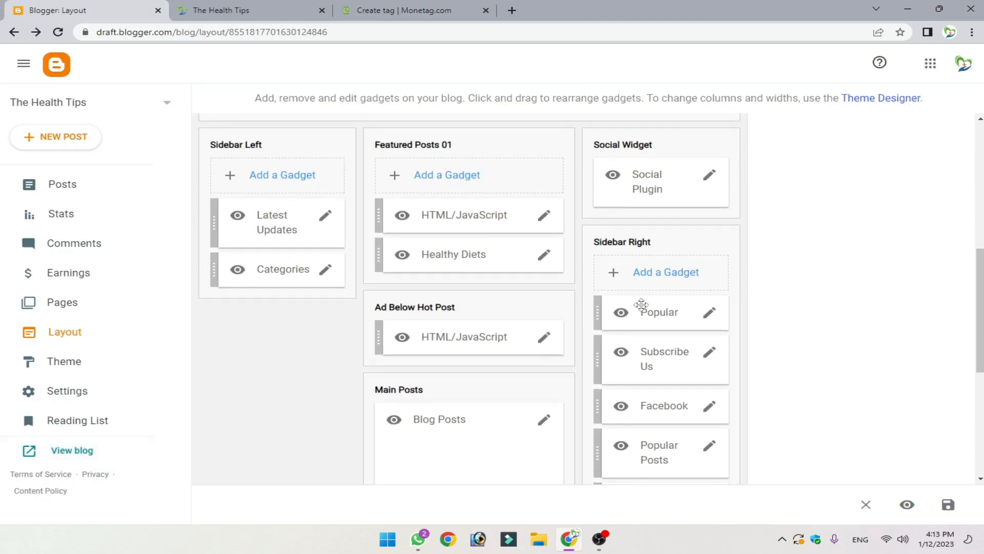
{"action": "scroll", "coordinate": [662, 251], "scroll_direction": "up", "scroll_amount": 2}
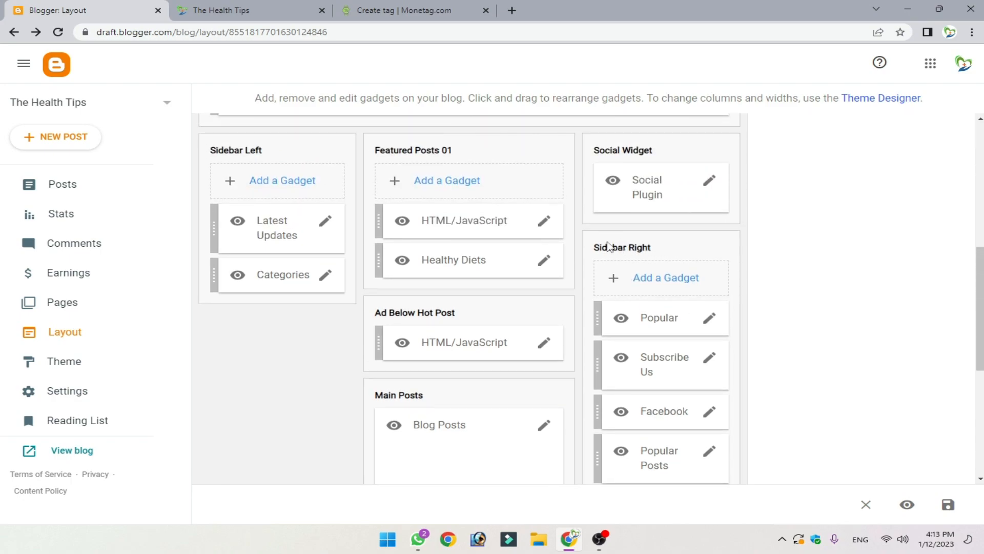
{"action": "scroll", "coordinate": [641, 287], "scroll_direction": "down", "scroll_amount": 2}
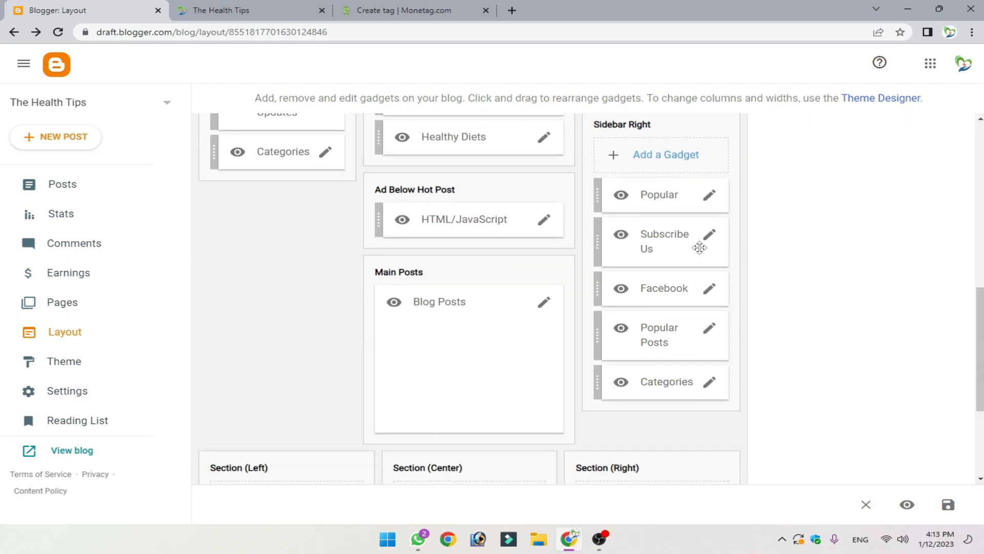
{"action": "left_click", "coordinate": [669, 156]}
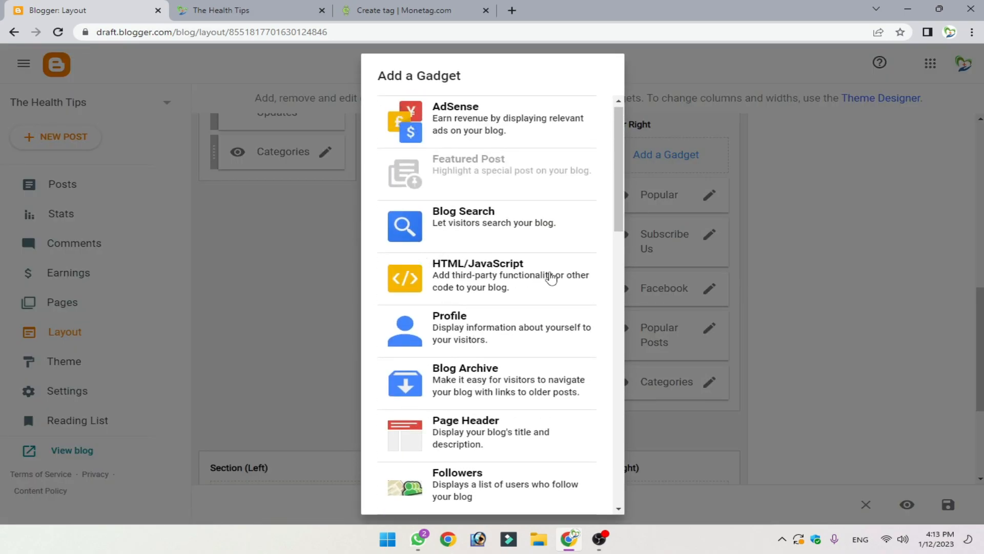
{"action": "left_click", "coordinate": [527, 281]}
{"action": "left_click", "coordinate": [417, 325]}
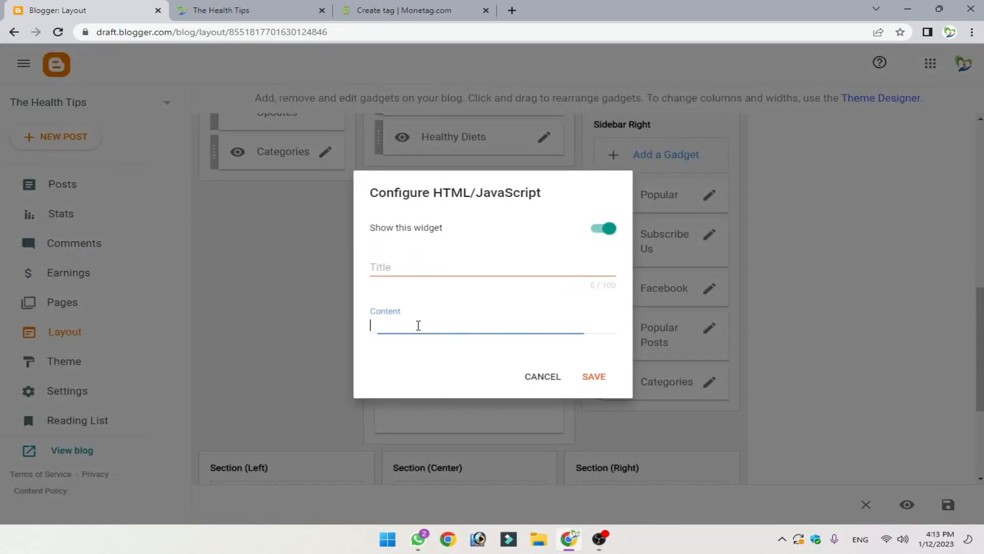
{"action": "type", "text": "<script>(function(s,u,z,p){s.src=u,s.setAttribute('data-zone',z),p.appendChild(s);})(document.createElement('script'),'https://inklinkor.com/tag.min.js',5635905,document.body||document.documentElement)</script>"}
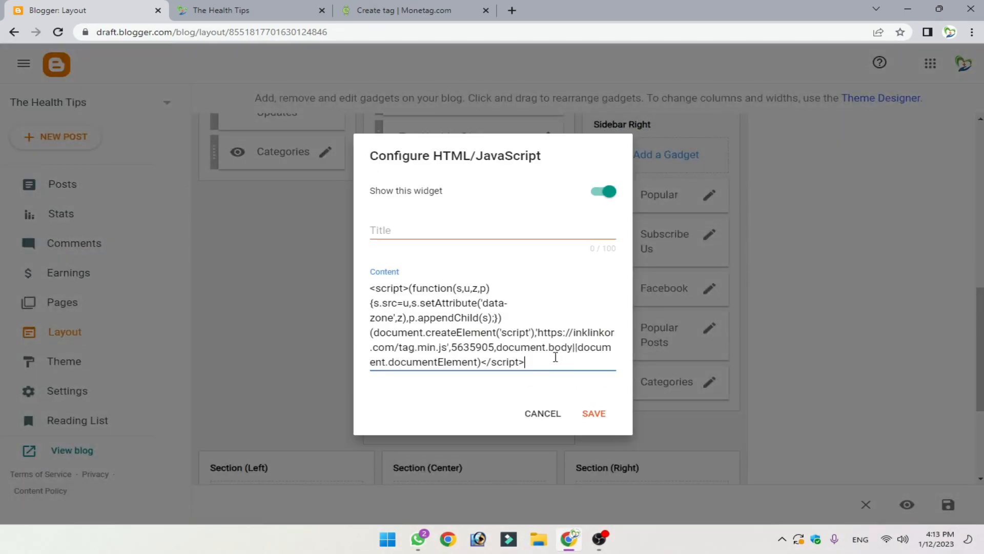
{"action": "left_click", "coordinate": [557, 414]}
Examine the In-Page Push (Banner) format in Monetag and the gadget sections of the Blogger layout.
{"action": "left_click", "coordinate": [424, 19]}
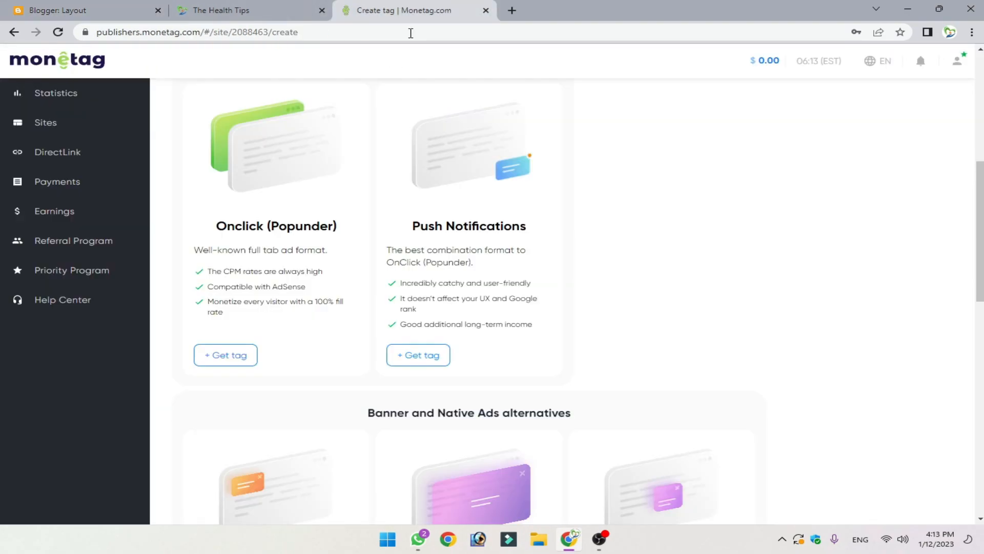
{"action": "scroll", "coordinate": [431, 279], "scroll_direction": "down", "scroll_amount": 5}
{"action": "triple_click", "coordinate": [238, 273]}
{"action": "left_click", "coordinate": [293, 271]}
{"action": "mouse_move", "coordinate": [306, 270]}
{"action": "left_mouse_down"}
{"action": "mouse_move", "coordinate": [203, 275]}
{"action": "mouse_move", "coordinate": [313, 270]}
{"action": "left_mouse_up"}
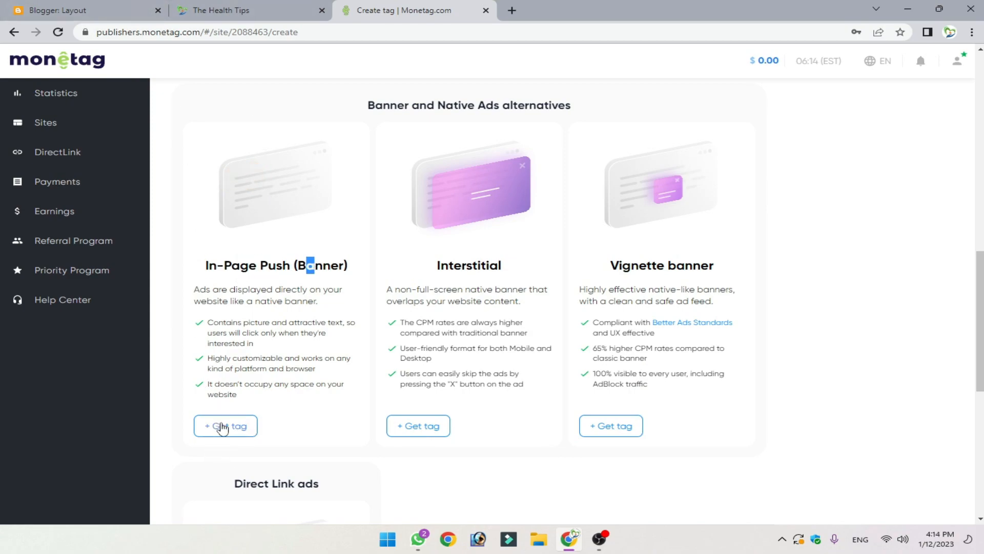
{"action": "left_click", "coordinate": [13, 4]}
{"action": "scroll", "coordinate": [554, 396], "scroll_direction": "down", "scroll_amount": 3}
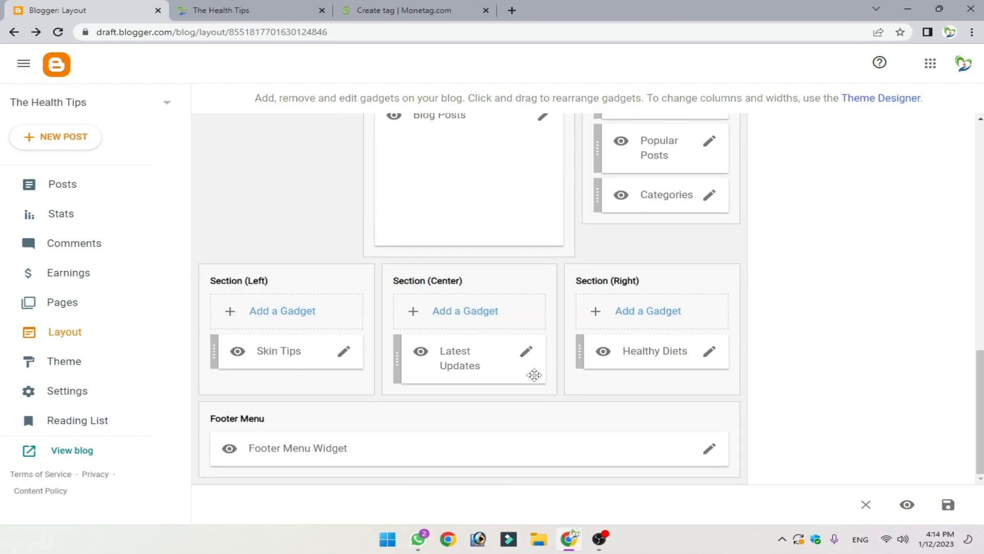
{"action": "scroll", "coordinate": [564, 359], "scroll_direction": "up", "scroll_amount": 4}
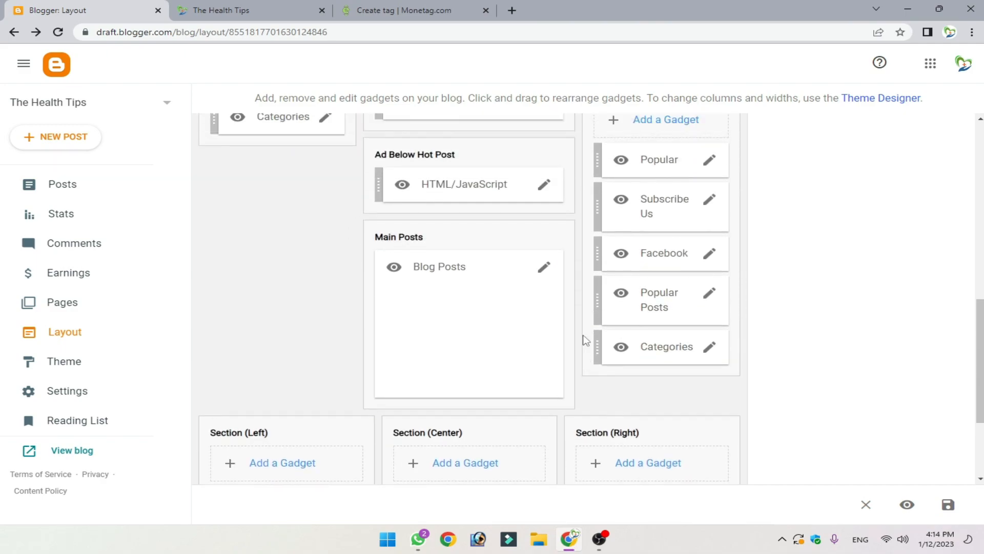
Return to Monetag and examine the Vignette banner and Direct Link ad formats.
{"action": "left_click", "coordinate": [246, 10]}
{"action": "left_click", "coordinate": [405, 10]}
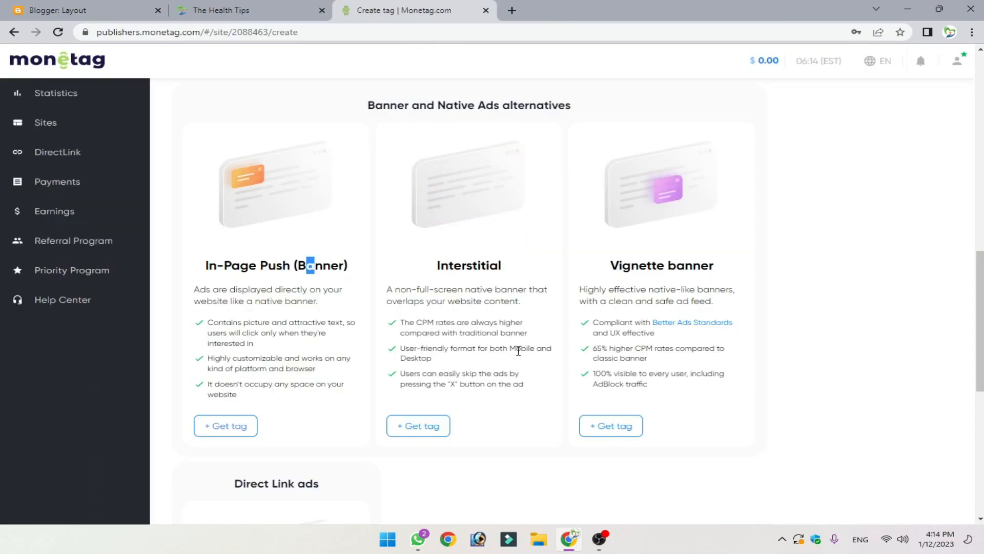
{"action": "scroll", "coordinate": [628, 390], "scroll_direction": "down", "scroll_amount": 3}
{"action": "left_click_drag", "start_coordinate": [618, 205], "coordinate": [735, 210]}
{"action": "left_click", "coordinate": [604, 226]}
{"action": "scroll", "coordinate": [682, 359], "scroll_direction": "down", "scroll_amount": 2}
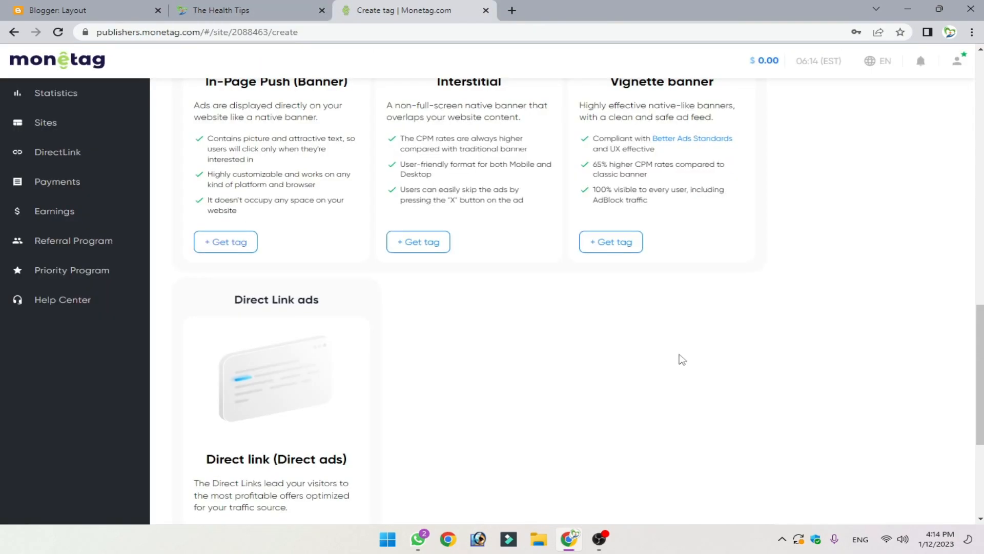
{"action": "scroll", "coordinate": [682, 359], "scroll_direction": "up", "scroll_amount": 2}
{"action": "left_click", "coordinate": [606, 368]}
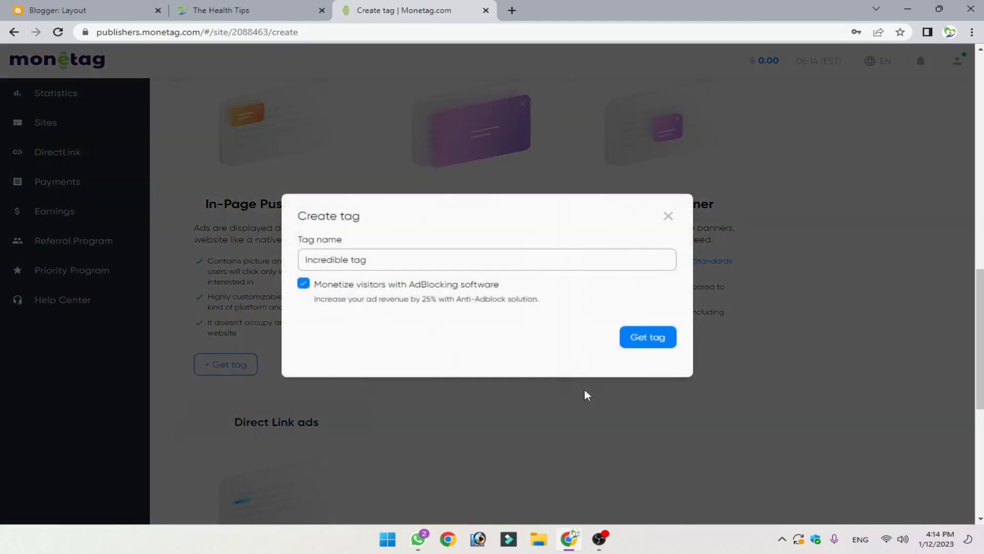
{"action": "left_click_drag", "start_coordinate": [368, 259], "coordinate": [282, 268]}
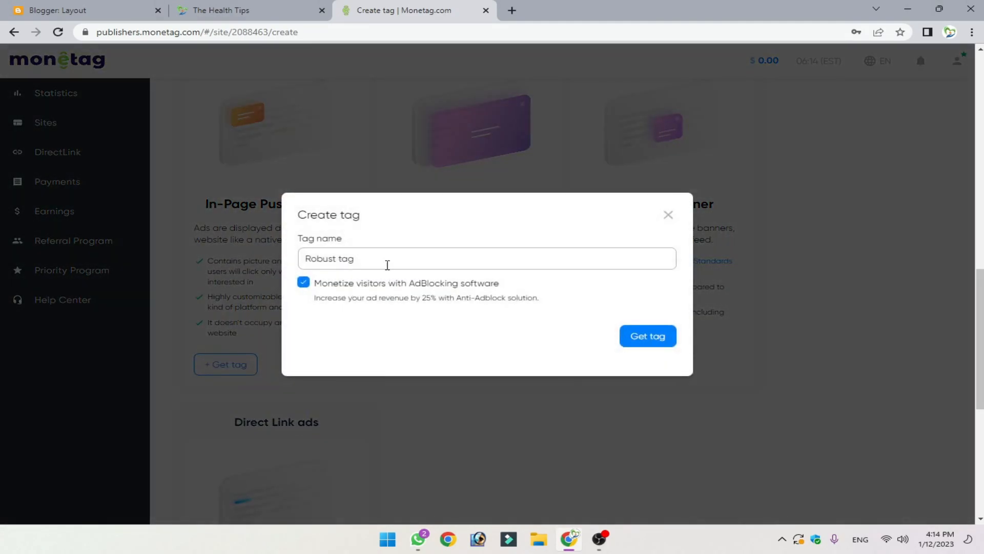
{"action": "left_click_drag", "start_coordinate": [388, 251], "coordinate": [300, 251]}
{"action": "left_click", "coordinate": [433, 240]}
{"action": "left_click", "coordinate": [580, 287]}
{"action": "left_click", "coordinate": [665, 218]}
Examine the Multitag (all-in-one) format and check how its ads appear on the live blog.
{"action": "scroll", "coordinate": [512, 423], "scroll_direction": "down", "scroll_amount": 3}
{"action": "scroll", "coordinate": [506, 424], "scroll_direction": "up", "scroll_amount": 9}
{"action": "scroll", "coordinate": [474, 386], "scroll_direction": "down", "scroll_amount": 6}
{"action": "scroll", "coordinate": [592, 318], "scroll_direction": "up", "scroll_amount": 13}
{"action": "left_click_drag", "start_coordinate": [443, 183], "coordinate": [570, 181]}
{"action": "left_click", "coordinate": [557, 181]}
{"action": "left_click_drag", "start_coordinate": [630, 183], "coordinate": [460, 179]}
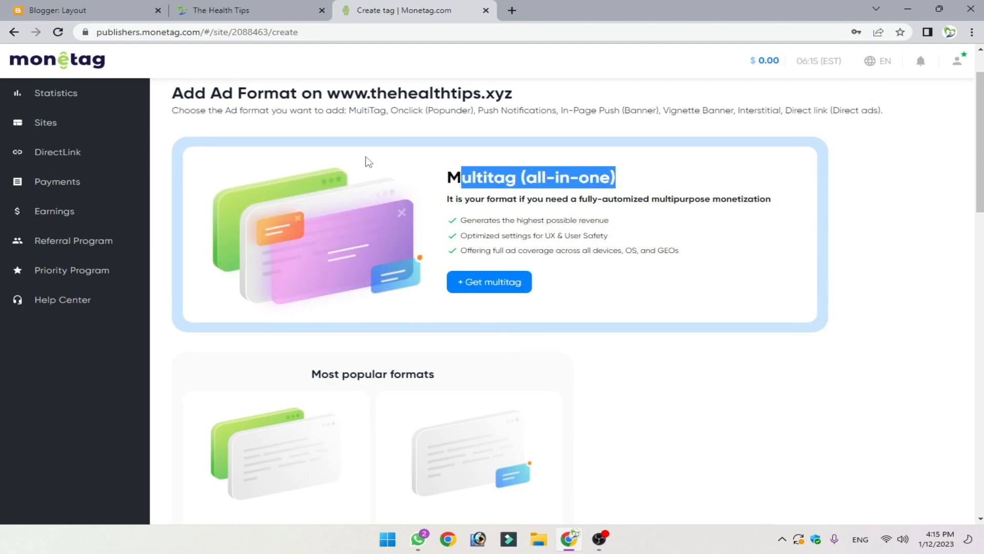
{"action": "left_click", "coordinate": [277, 10]}
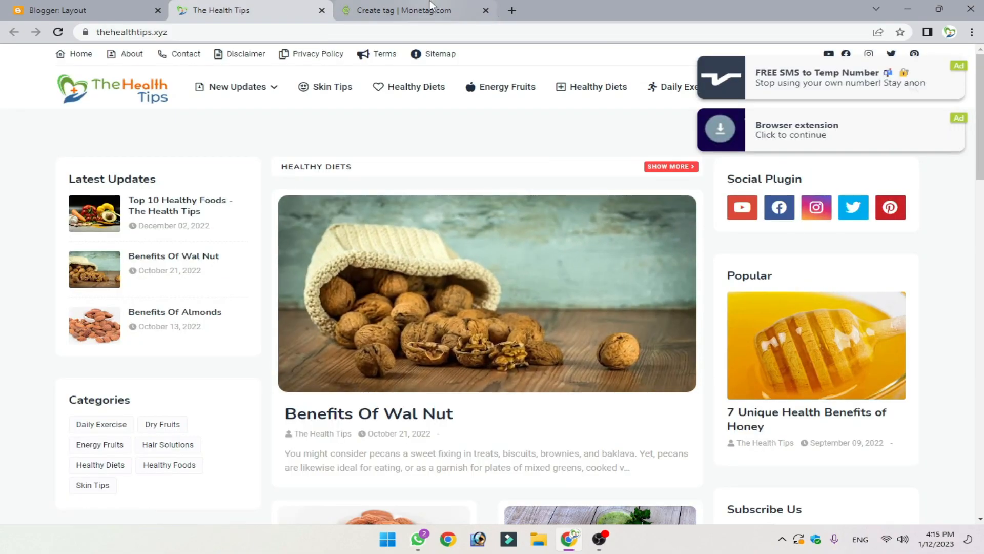
Return to Monetag and examine the Push Notifications and Onclick (Popunder) formats.
{"action": "left_click", "coordinate": [429, 7]}
{"action": "scroll", "coordinate": [528, 333], "scroll_direction": "down", "scroll_amount": 8}
{"action": "scroll", "coordinate": [495, 176], "scroll_direction": "up", "scroll_amount": 1}
{"action": "left_click_drag", "start_coordinate": [408, 161], "coordinate": [552, 176]}
{"action": "left_click", "coordinate": [552, 176]}
{"action": "left_click_drag", "start_coordinate": [328, 174], "coordinate": [214, 168]}
{"action": "scroll", "coordinate": [443, 372], "scroll_direction": "down", "scroll_amount": 7}
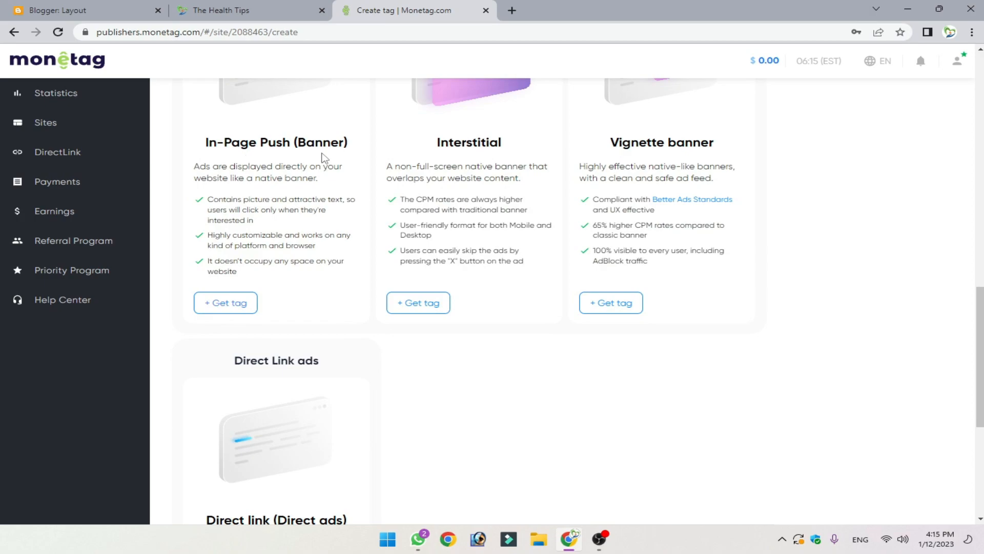
Examine the description of the Direct link (Direct ads) format.
{"action": "scroll", "coordinate": [422, 222], "scroll_direction": "up", "scroll_amount": 1}
{"action": "scroll", "coordinate": [611, 408], "scroll_direction": "down", "scroll_amount": 4}
{"action": "scroll", "coordinate": [374, 384], "scroll_direction": "down", "scroll_amount": 2}
{"action": "scroll", "coordinate": [617, 334], "scroll_direction": "up", "scroll_amount": 6}
{"action": "scroll", "coordinate": [441, 355], "scroll_direction": "down", "scroll_amount": 5}
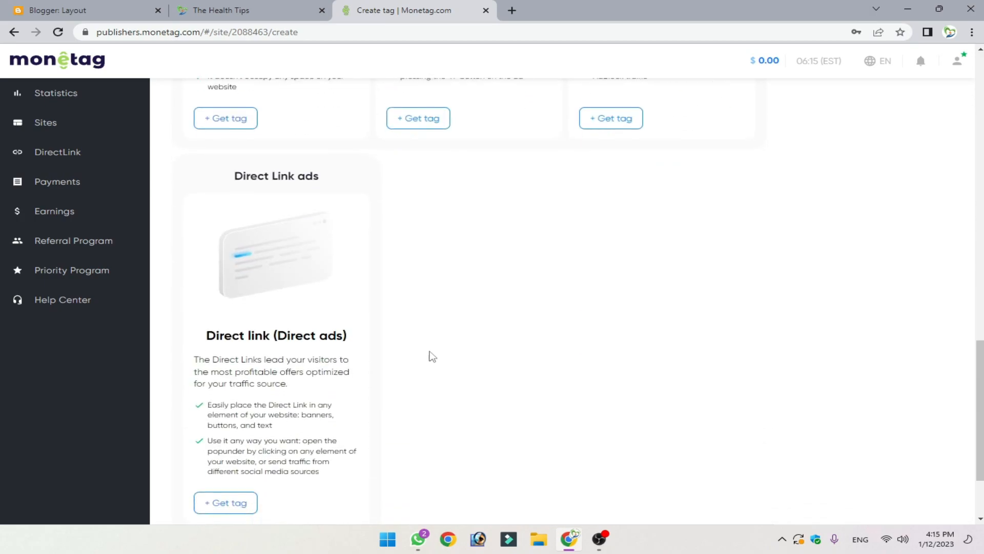
{"action": "scroll", "coordinate": [440, 356], "scroll_direction": "down", "scroll_amount": 2}
{"action": "left_click_drag", "start_coordinate": [200, 228], "coordinate": [393, 247]}
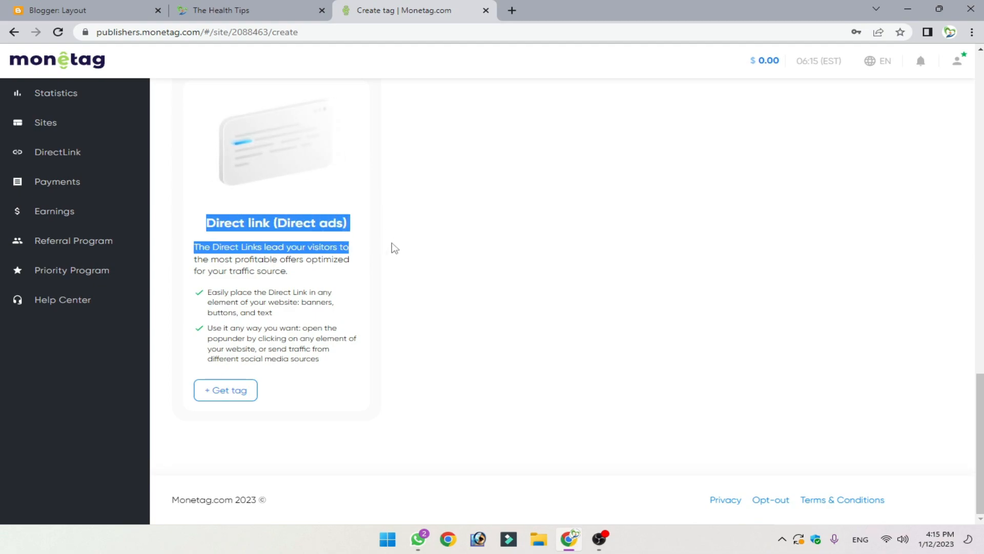
{"action": "left_click", "coordinate": [309, 256]}
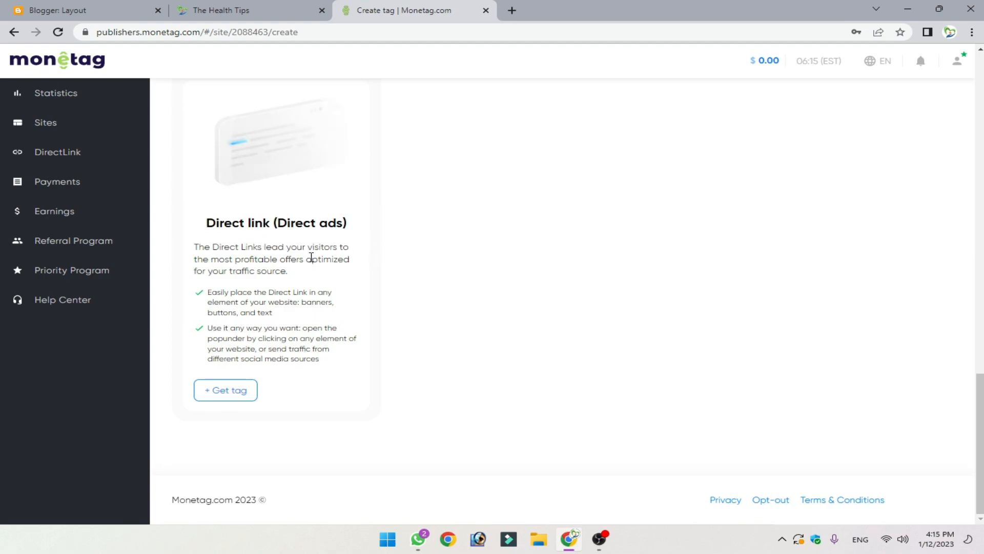
Create a Direct link (Direct ads) tag named Happy tag and copy its link.
{"action": "left_click", "coordinate": [221, 398]}
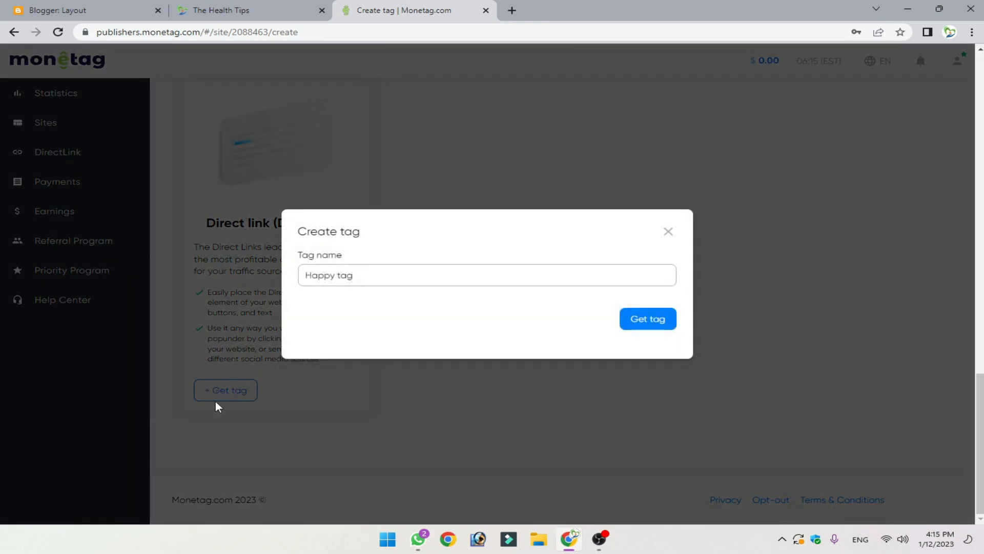
{"action": "left_click_drag", "start_coordinate": [376, 275], "coordinate": [303, 276]}
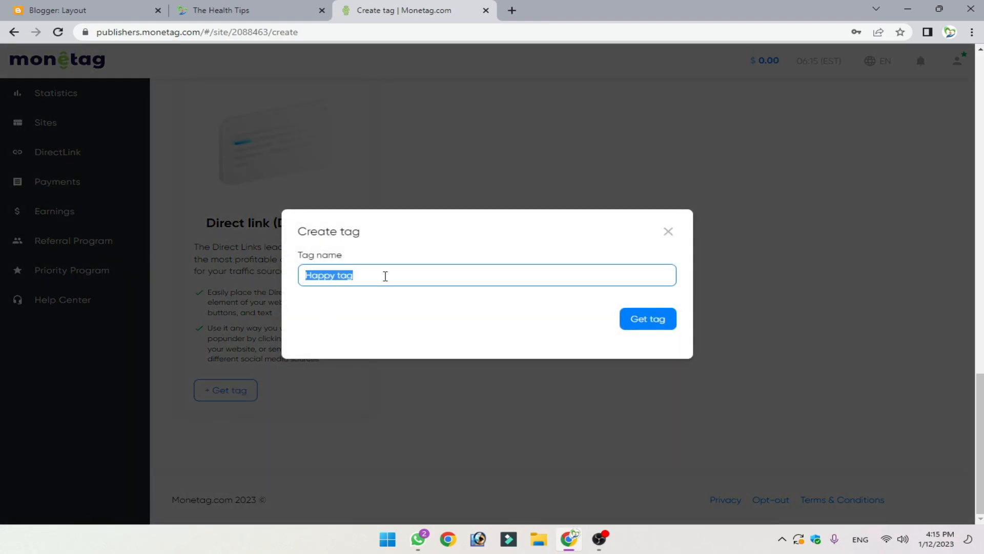
{"action": "left_click", "coordinate": [352, 275]}
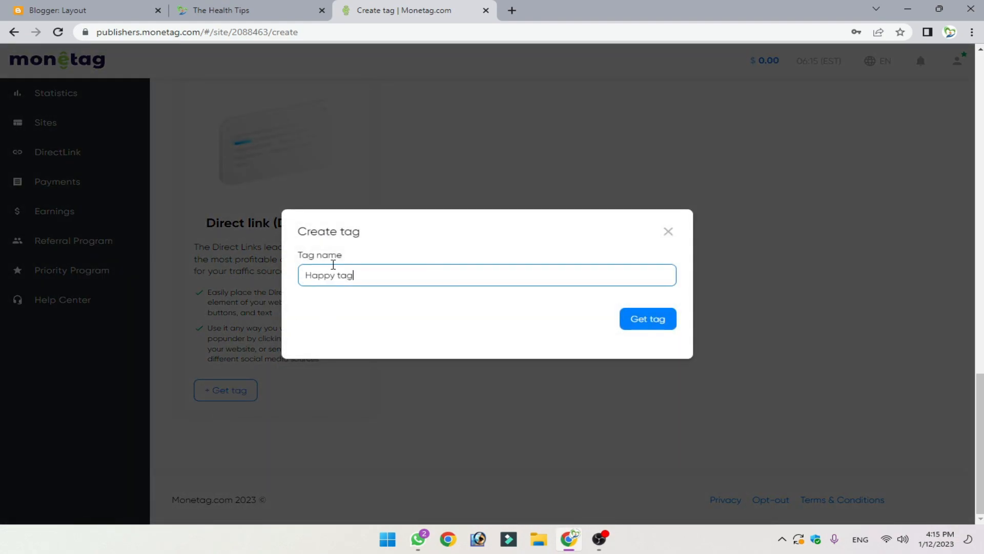
{"action": "left_click", "coordinate": [654, 323]}
{"action": "left_click_drag", "start_coordinate": [343, 215], "coordinate": [191, 213]}
{"action": "double_click", "coordinate": [265, 209]}
{"action": "left_click", "coordinate": [954, 211]}
Switch to Blogger and open the post Top 10 Healthy Foods - The Health Tips for editing.
{"action": "left_click", "coordinate": [204, 12]}
{"action": "left_click", "coordinate": [59, 14]}
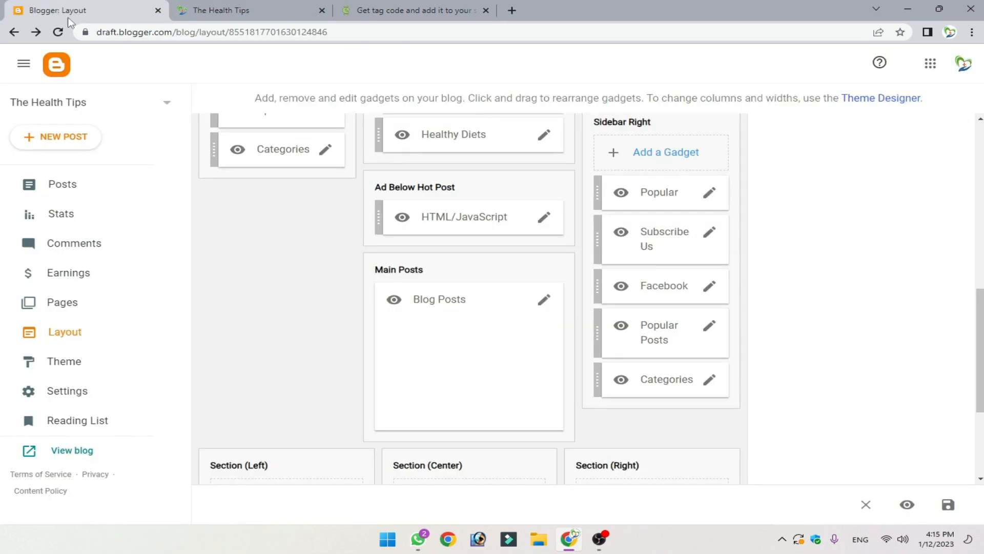
{"action": "left_click", "coordinate": [86, 190]}
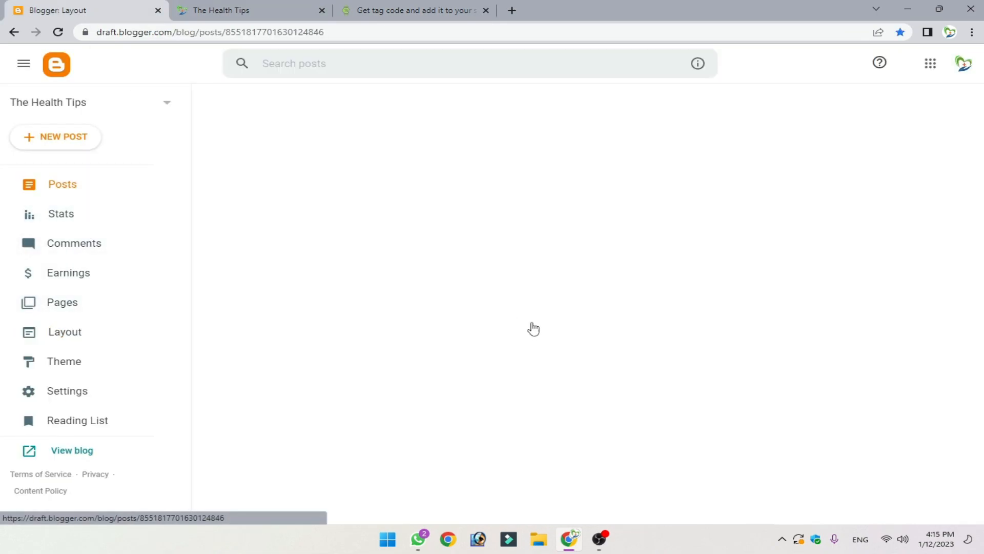
{"action": "left_click", "coordinate": [342, 164]}
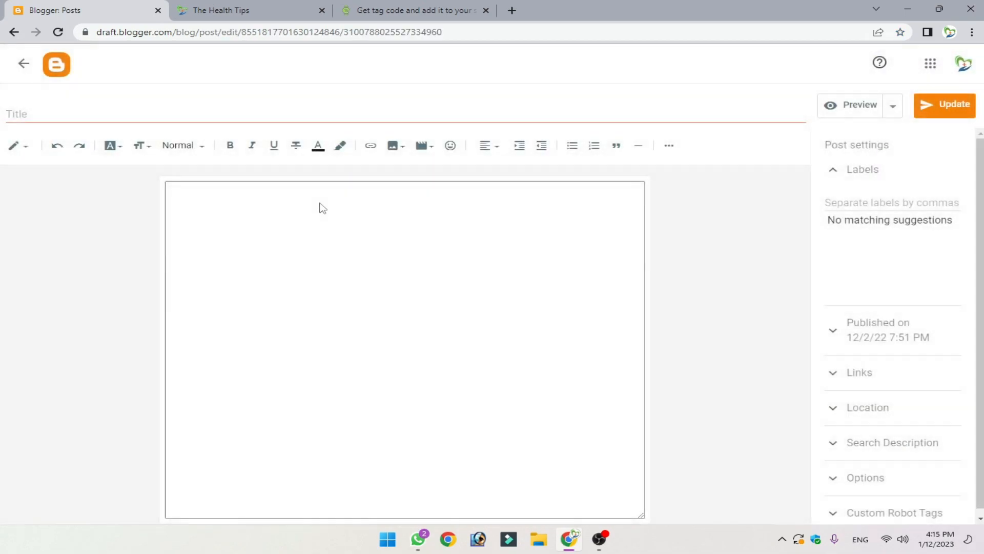
Link the words "grammes of fibre per serving" in the Complete Grains paragraph to the ad link //grunoaph.net/4/5644604.
{"action": "scroll", "coordinate": [275, 287], "scroll_direction": "down", "scroll_amount": 5}
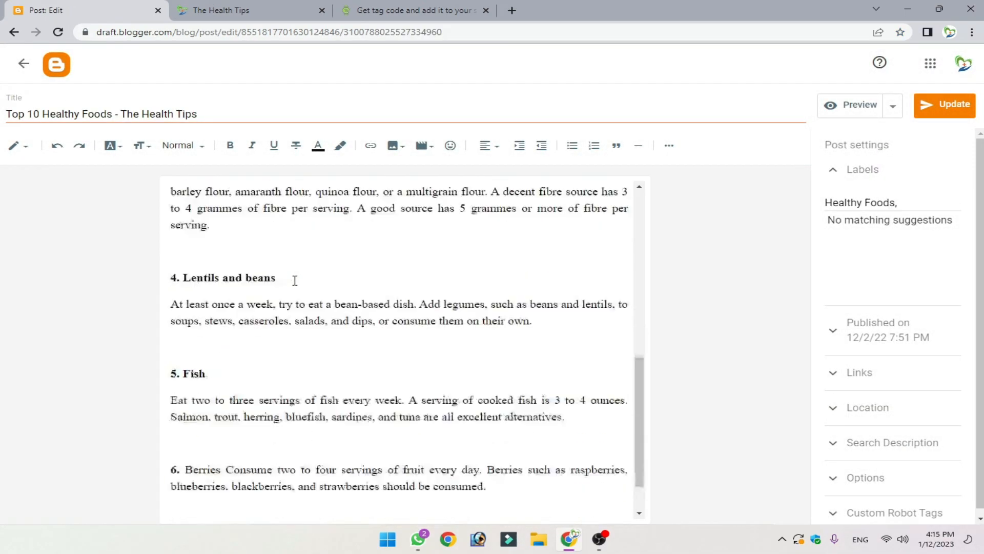
{"action": "left_click_drag", "start_coordinate": [198, 336], "coordinate": [351, 338]}
{"action": "key", "text": "ctrl+k"}
{"action": "key", "text": "ctrl+v"}
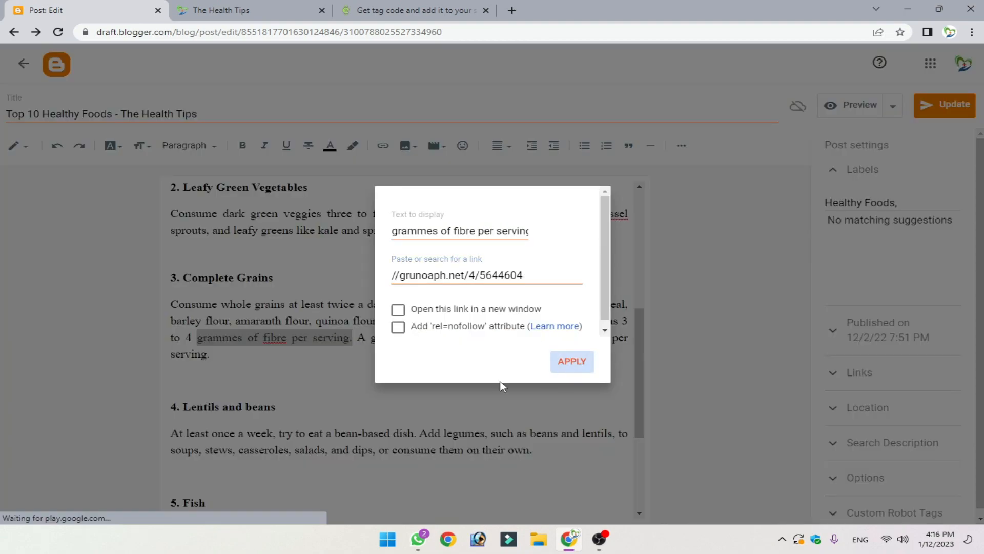
{"action": "left_click", "coordinate": [543, 373]}
{"action": "left_click", "coordinate": [360, 337]}
{"action": "left_click_drag", "start_coordinate": [198, 338], "coordinate": [179, 304]}
{"action": "left_click", "coordinate": [378, 337]}
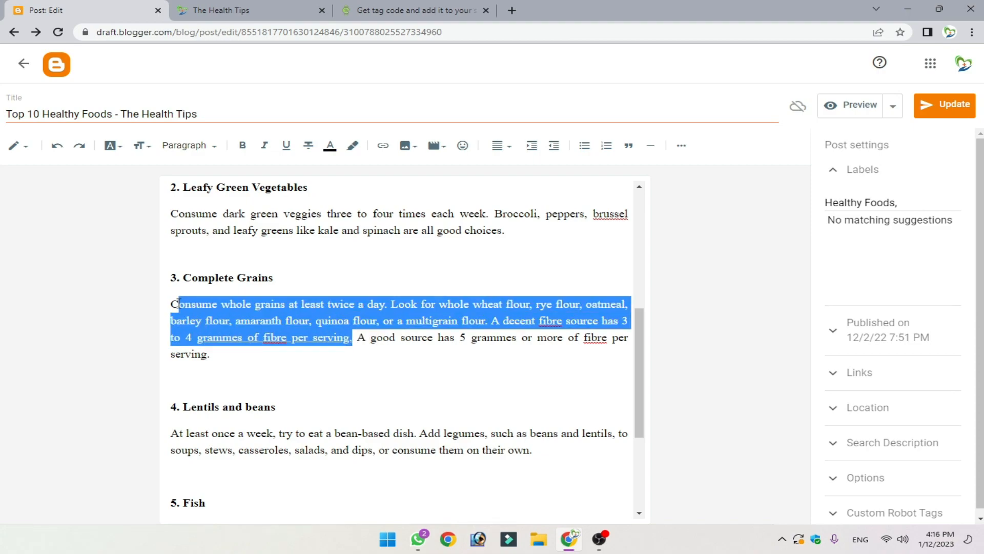
{"action": "left_click", "coordinate": [353, 316]}
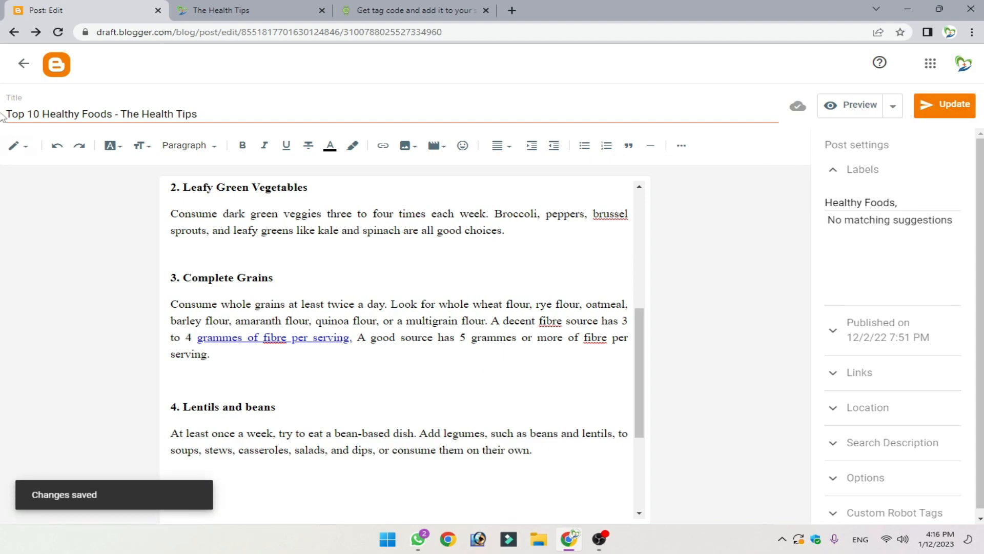
{"action": "left_click", "coordinate": [24, 73]}
{"action": "left_click", "coordinate": [435, 5]}
{"action": "left_click", "coordinate": [301, 4]}
{"action": "left_click", "coordinate": [359, 7]}
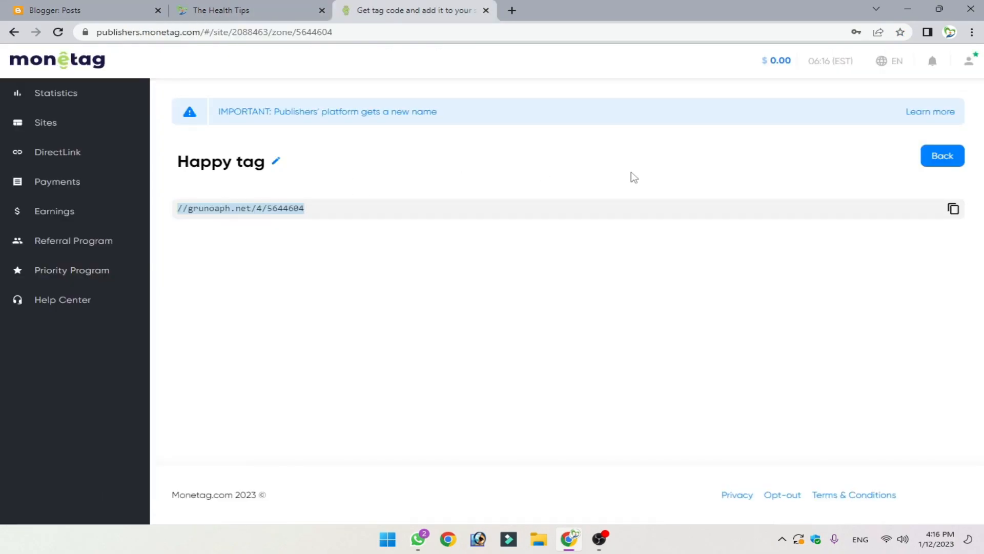
{"action": "left_click", "coordinate": [85, 135]}
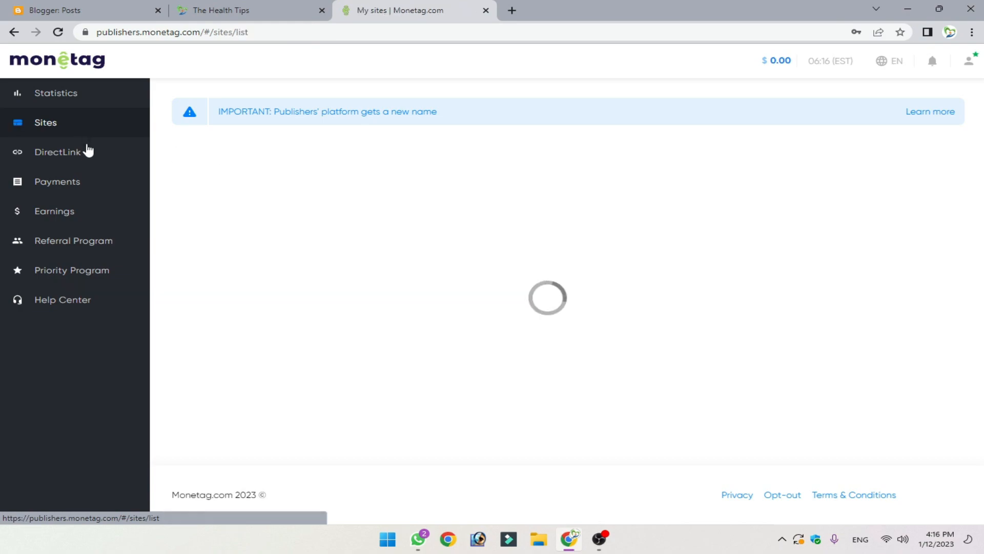
{"action": "left_click", "coordinate": [209, 230]}
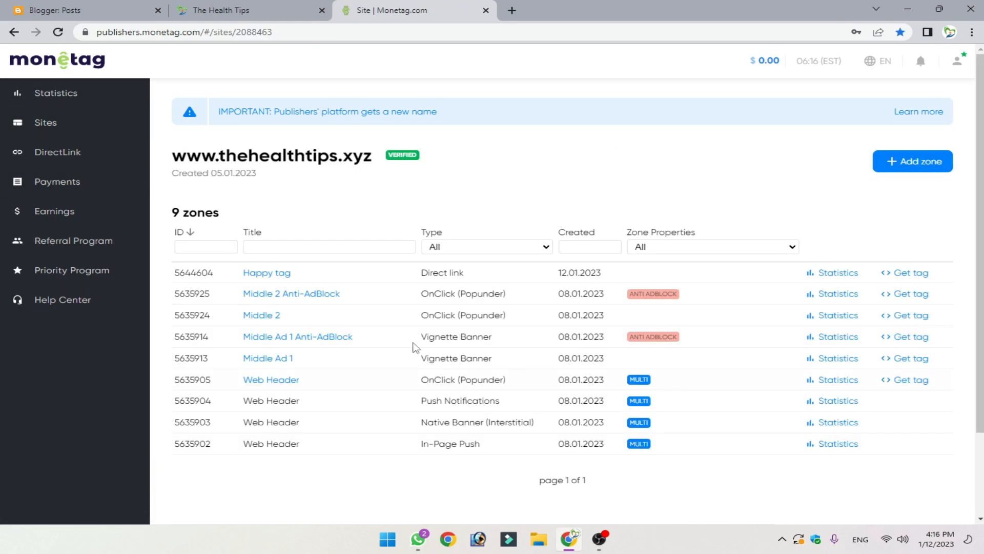
{"action": "scroll", "coordinate": [528, 362], "scroll_direction": "down", "scroll_amount": 2}
{"action": "scroll", "coordinate": [738, 372], "scroll_direction": "up", "scroll_amount": 2}
Review the gadget sections in the Blogger layout and the OnClick (Popunder) and Vignette Banner zone types in Monetag.
{"action": "left_click", "coordinate": [77, 10]}
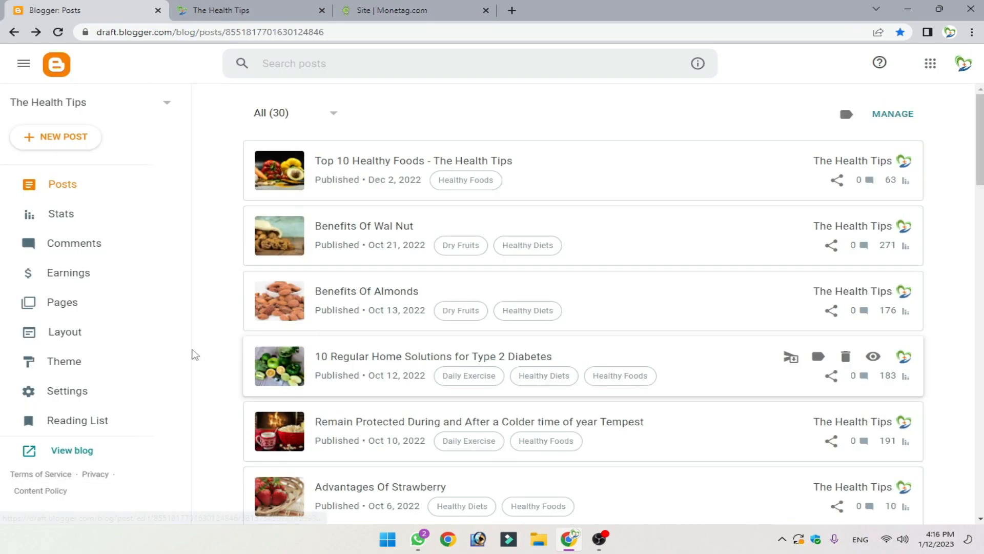
{"action": "left_click", "coordinate": [76, 332]}
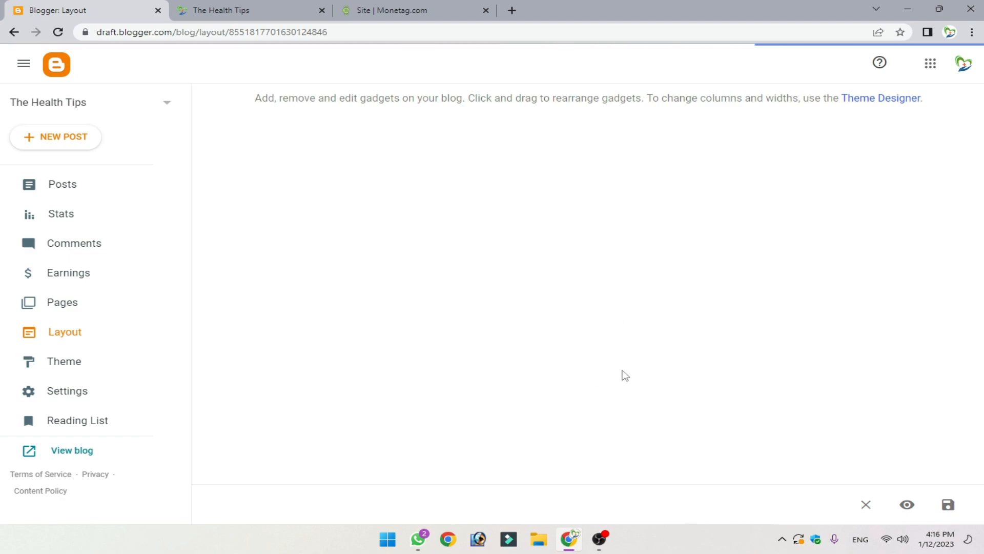
{"action": "scroll", "coordinate": [641, 323], "scroll_direction": "down", "scroll_amount": 3}
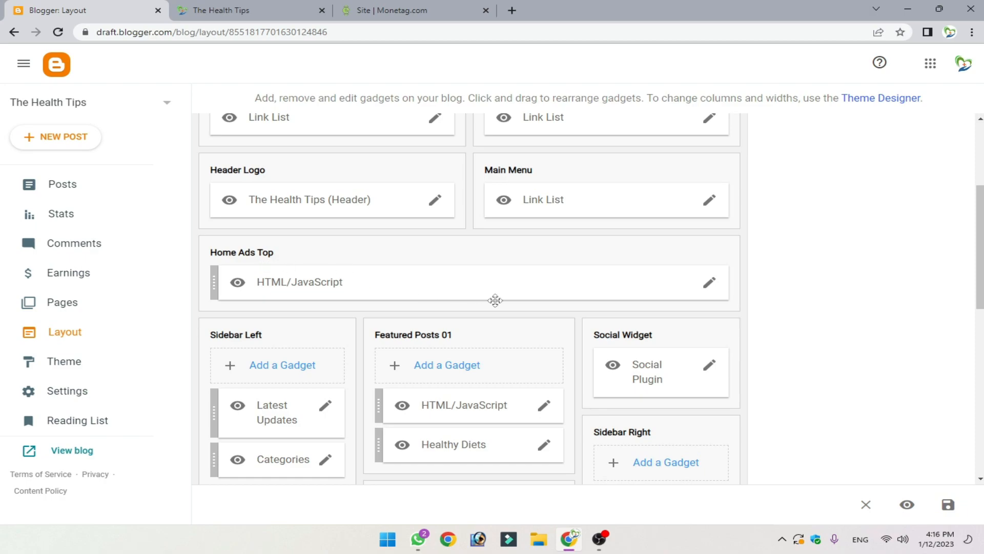
{"action": "scroll", "coordinate": [491, 299], "scroll_direction": "down", "scroll_amount": 3}
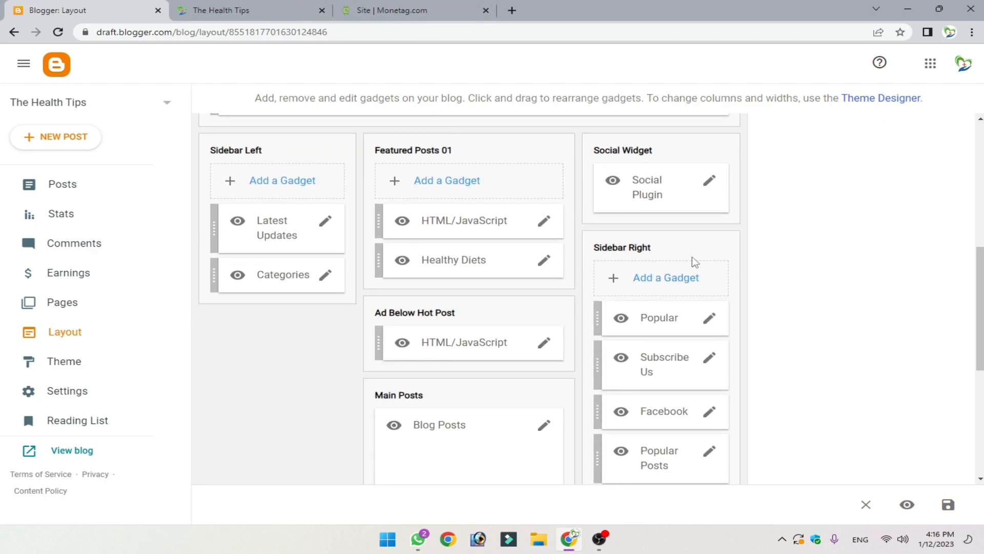
{"action": "scroll", "coordinate": [692, 256], "scroll_direction": "down", "scroll_amount": 5}
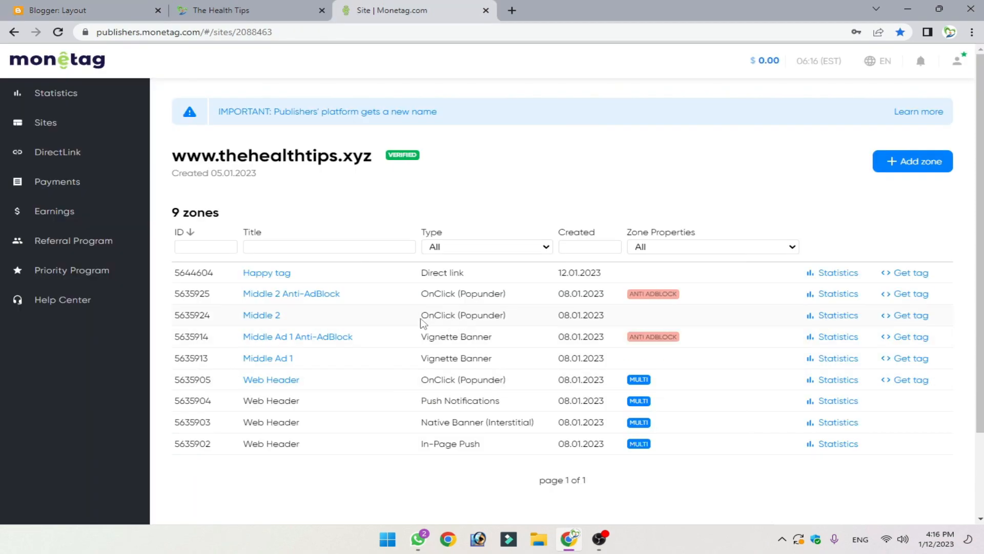
{"action": "left_click_drag", "start_coordinate": [506, 316], "coordinate": [431, 318]}
{"action": "left_click_drag", "start_coordinate": [493, 339], "coordinate": [409, 345]}
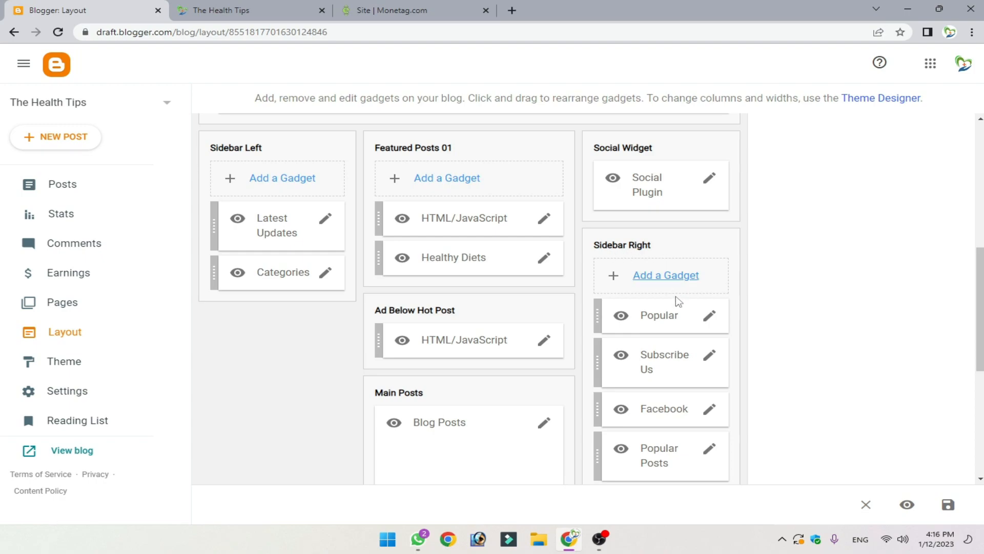
Return to the Blogger layout and inspect the HTML/JavaScript gadget under Ad Below Hot Post, closing it without saving.
{"action": "scroll", "coordinate": [672, 294], "scroll_direction": "down", "scroll_amount": 2}
{"action": "scroll", "coordinate": [478, 314], "scroll_direction": "up", "scroll_amount": 2}
{"action": "scroll", "coordinate": [492, 295], "scroll_direction": "down", "scroll_amount": 2}
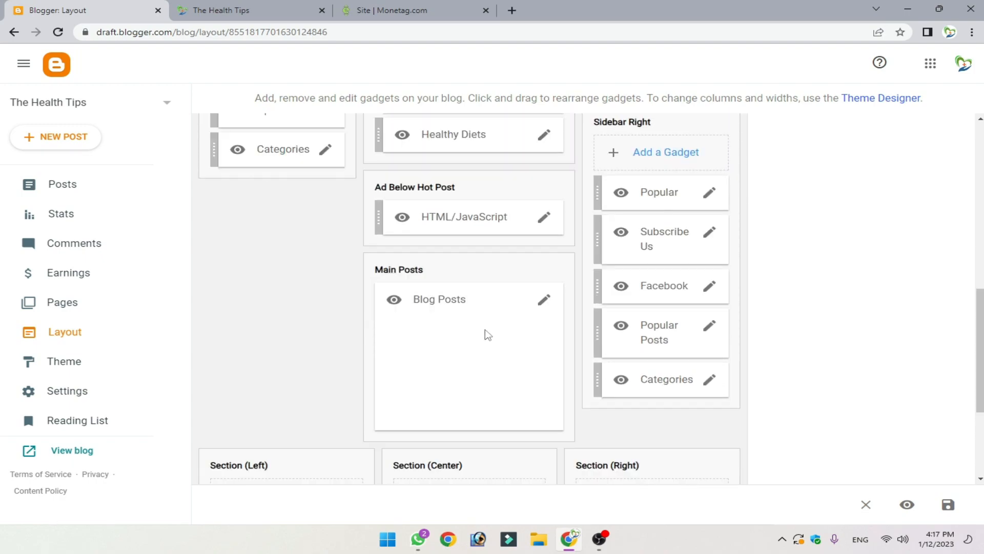
{"action": "left_click", "coordinate": [544, 220]}
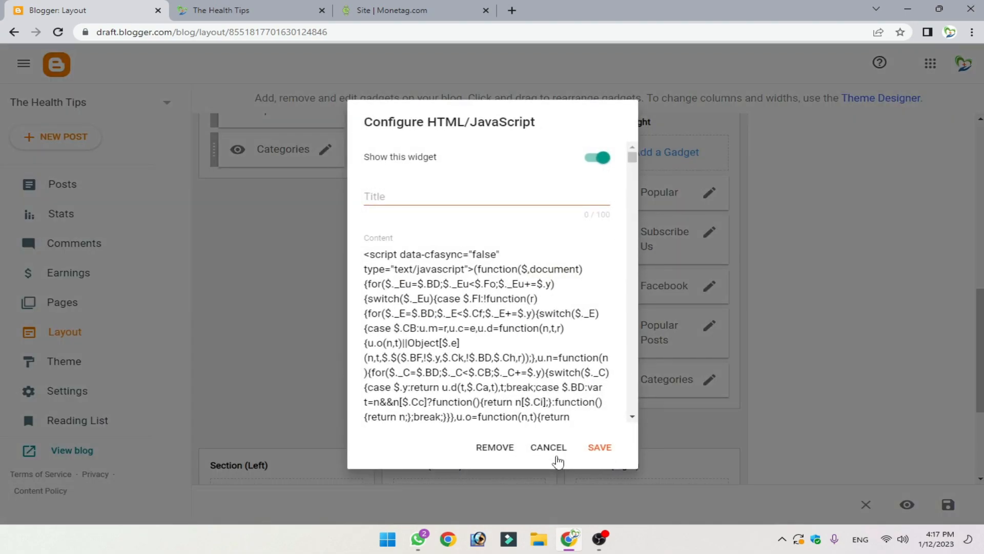
{"action": "left_click", "coordinate": [557, 458]}
{"action": "scroll", "coordinate": [440, 264], "scroll_direction": "up", "scroll_amount": 10}
{"action": "left_click", "coordinate": [432, 6]}
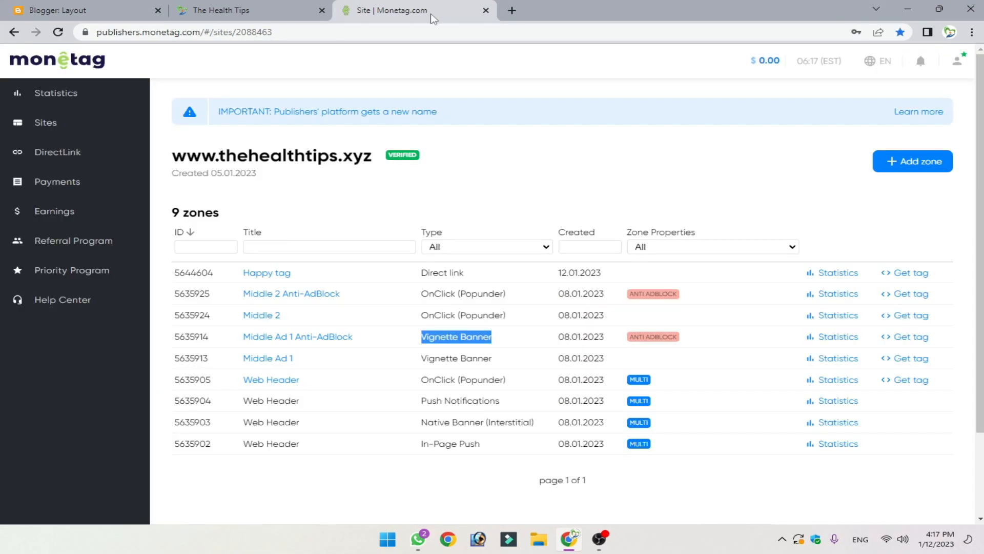
{"action": "left_click", "coordinate": [802, 209]}
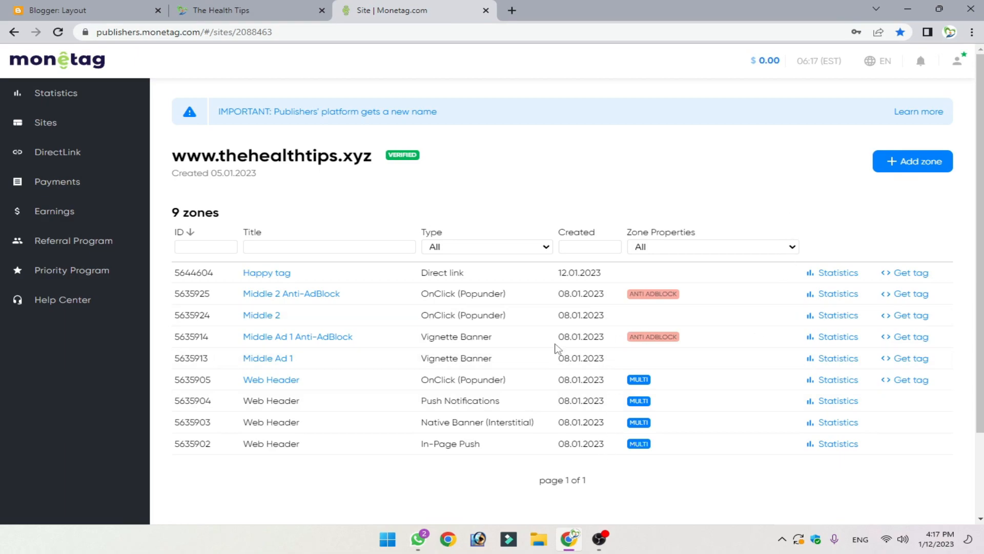
{"action": "left_click", "coordinate": [913, 161]}
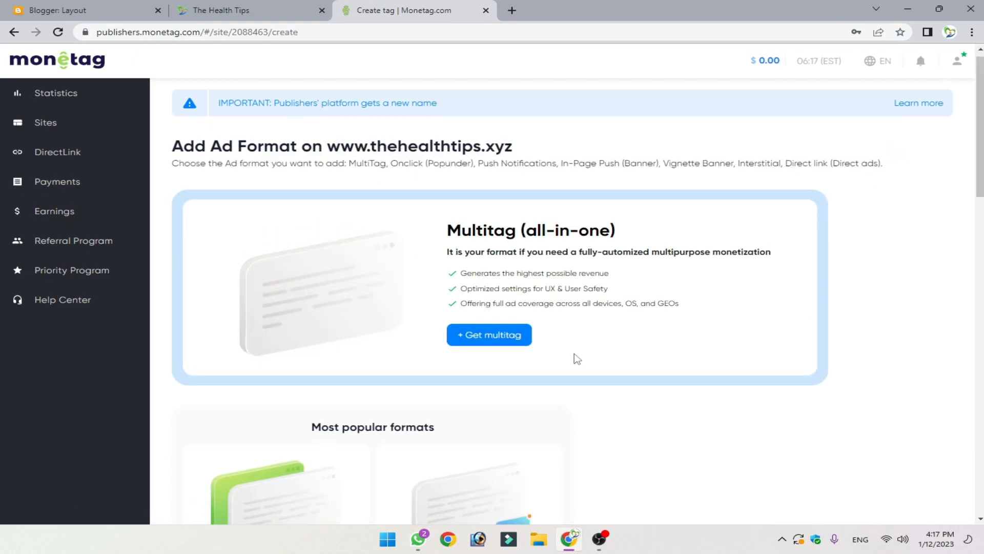
{"action": "scroll", "coordinate": [512, 369], "scroll_direction": "down", "scroll_amount": 5}
{"action": "scroll", "coordinate": [620, 405], "scroll_direction": "down", "scroll_amount": 5}
{"action": "scroll", "coordinate": [913, 442], "scroll_direction": "up", "scroll_amount": 15}
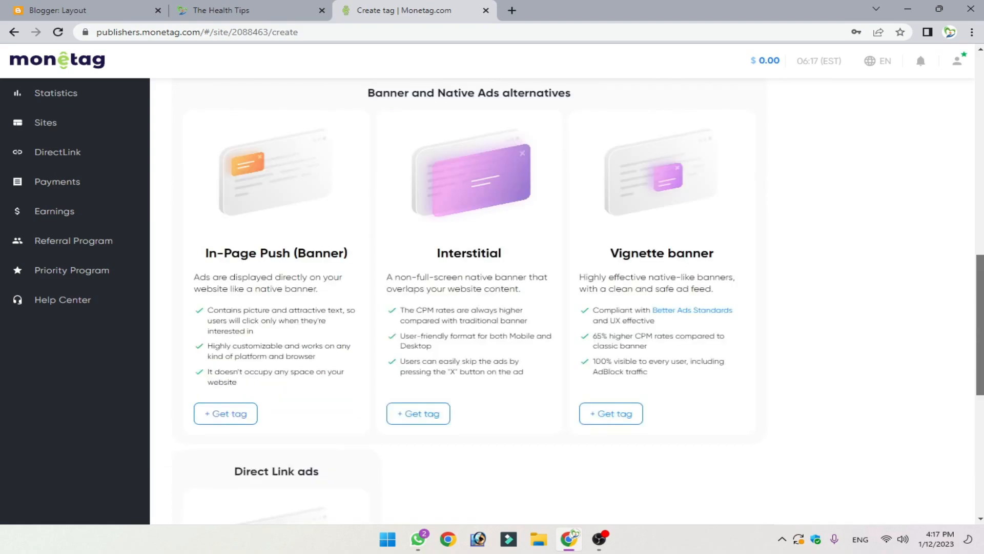
Open the live The Health Tips blog from Blogger and check the ads on its home page, closing any advert tab.
{"action": "left_click", "coordinate": [230, 7]}
{"action": "left_click", "coordinate": [63, 7]}
{"action": "left_click", "coordinate": [68, 453]}
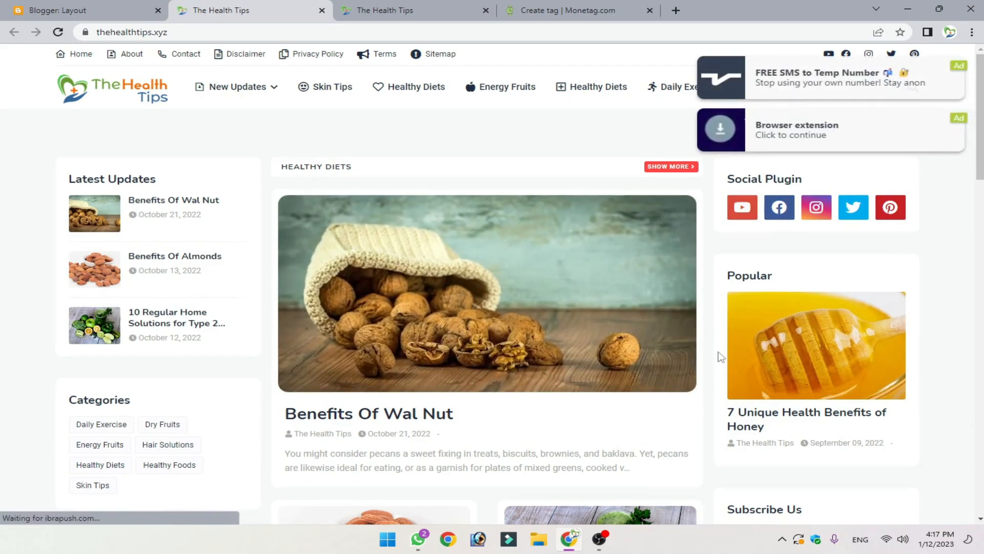
{"action": "scroll", "coordinate": [833, 233], "scroll_direction": "down", "scroll_amount": 5}
{"action": "left_click", "coordinate": [832, 233]}
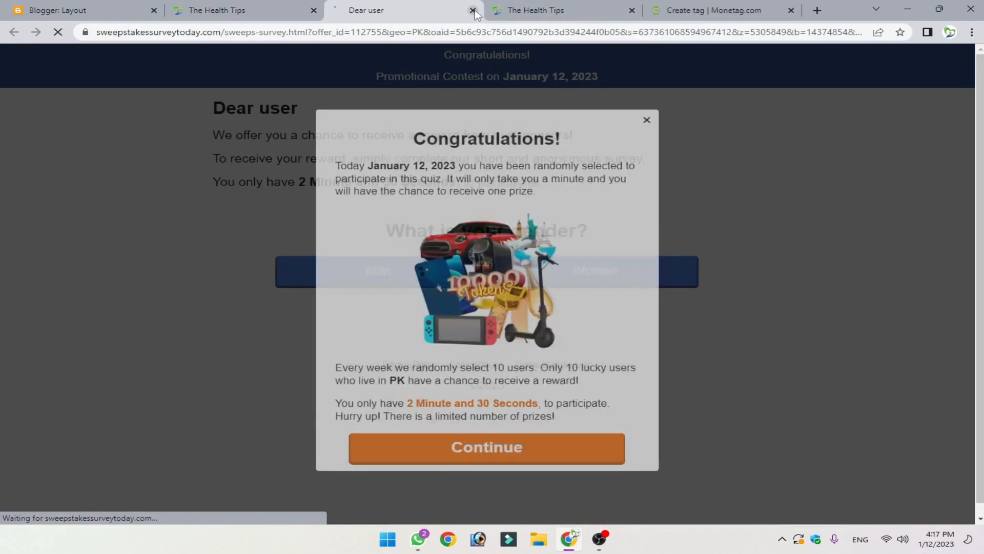
{"action": "left_click", "coordinate": [473, 10]}
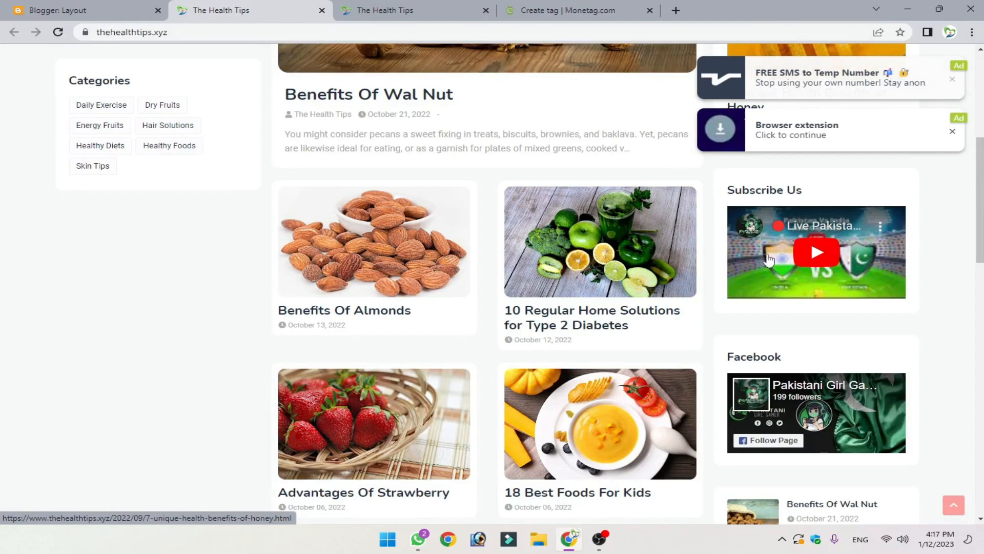
{"action": "scroll", "coordinate": [653, 326], "scroll_direction": "up", "scroll_amount": 6}
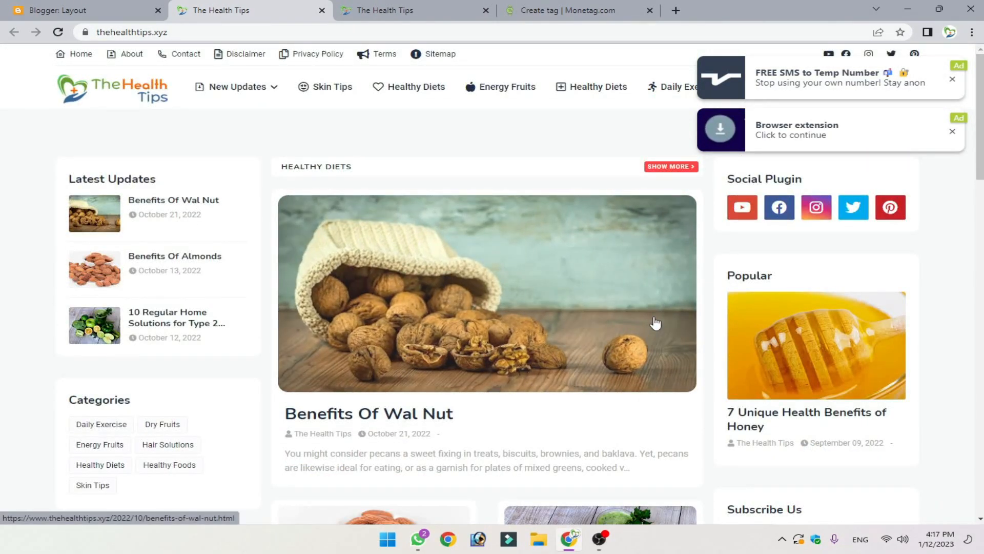
{"action": "scroll", "coordinate": [666, 323], "scroll_direction": "down", "scroll_amount": 10}
{"action": "scroll", "coordinate": [510, 336], "scroll_direction": "up", "scroll_amount": 10}
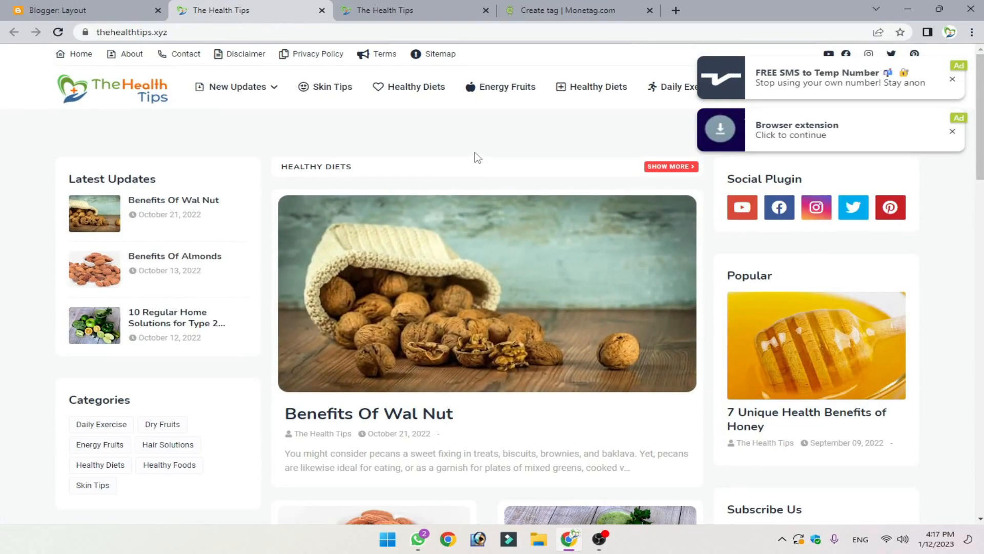